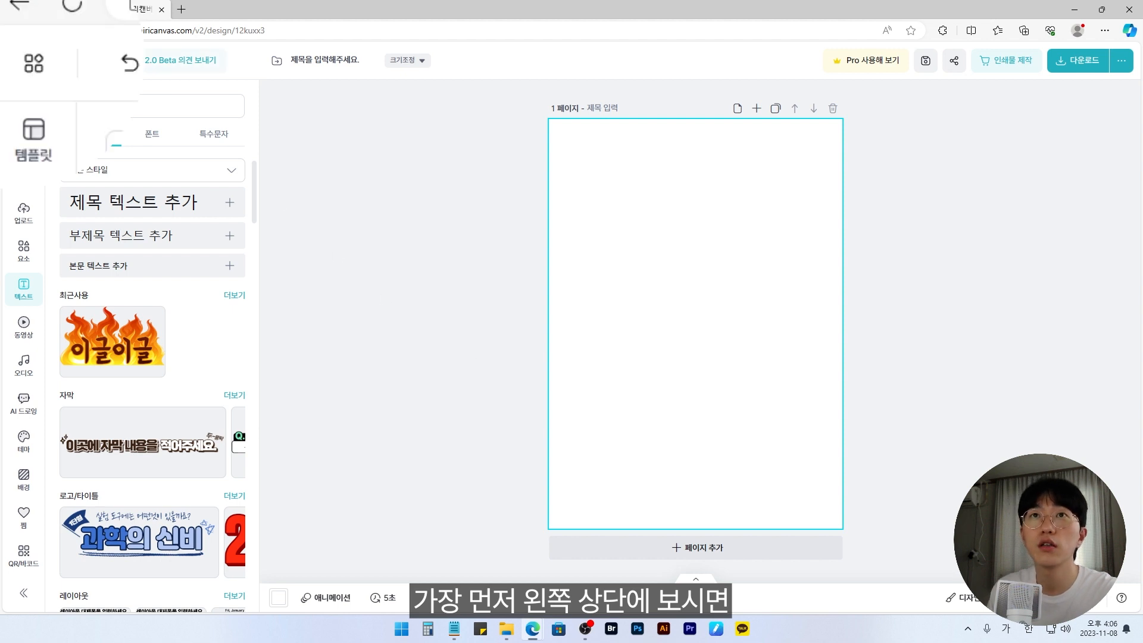
Step: Turn on dark mode for the editor
{"action": "left_click", "coordinate": [25, 66]}
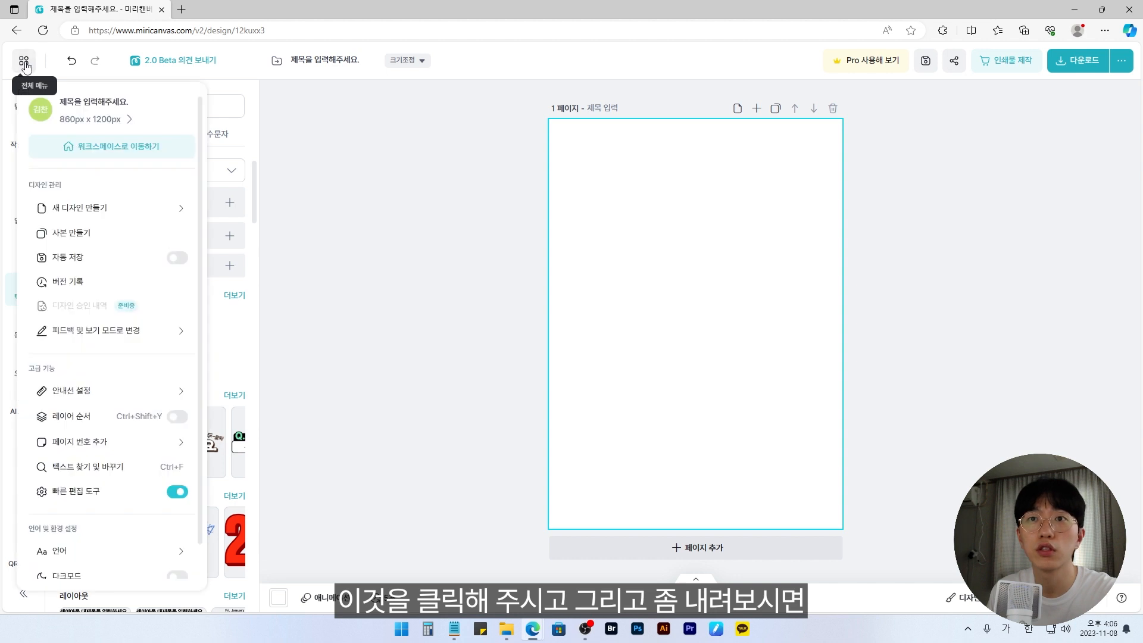
{"action": "scroll", "coordinate": [112, 330], "scroll_direction": "down", "scroll_amount": 2}
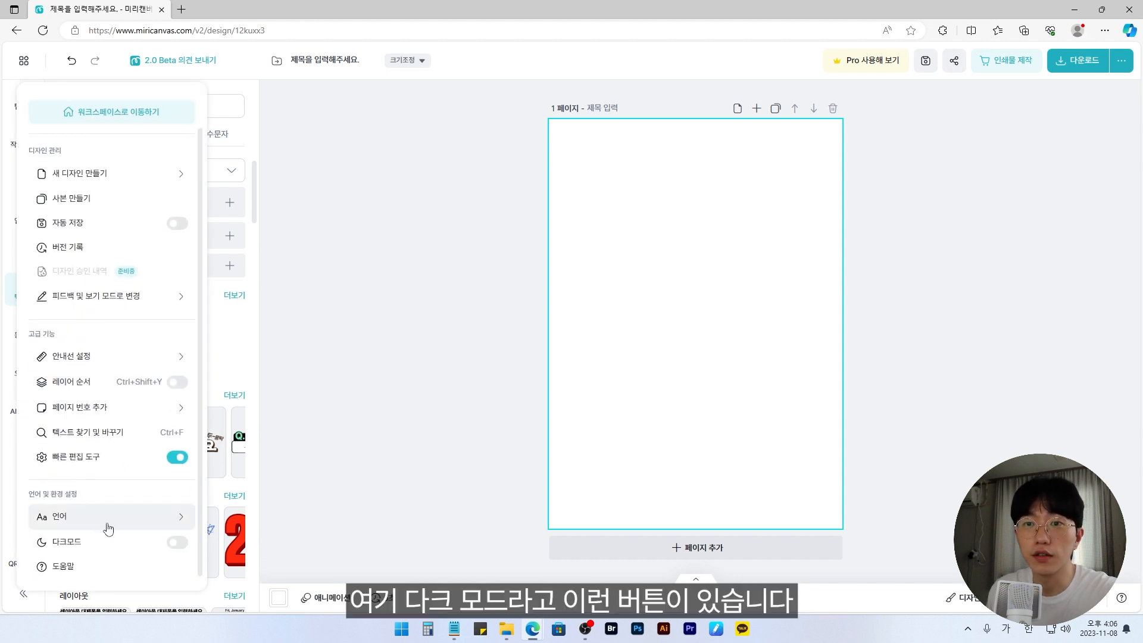
{"action": "left_click", "coordinate": [182, 549]}
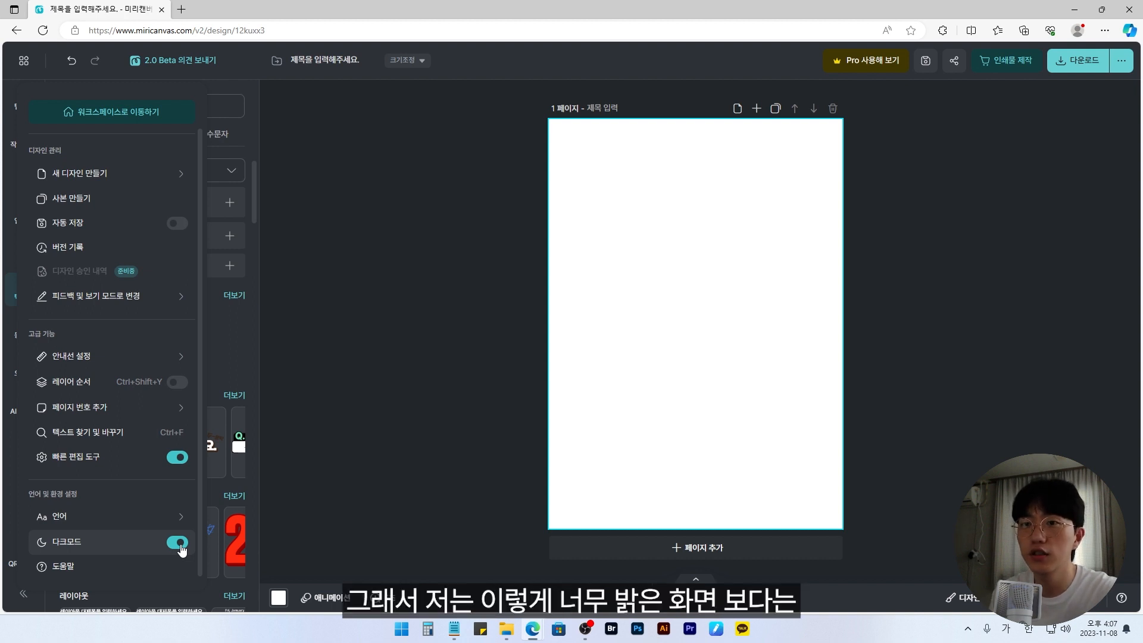
{"action": "left_click", "coordinate": [178, 542]}
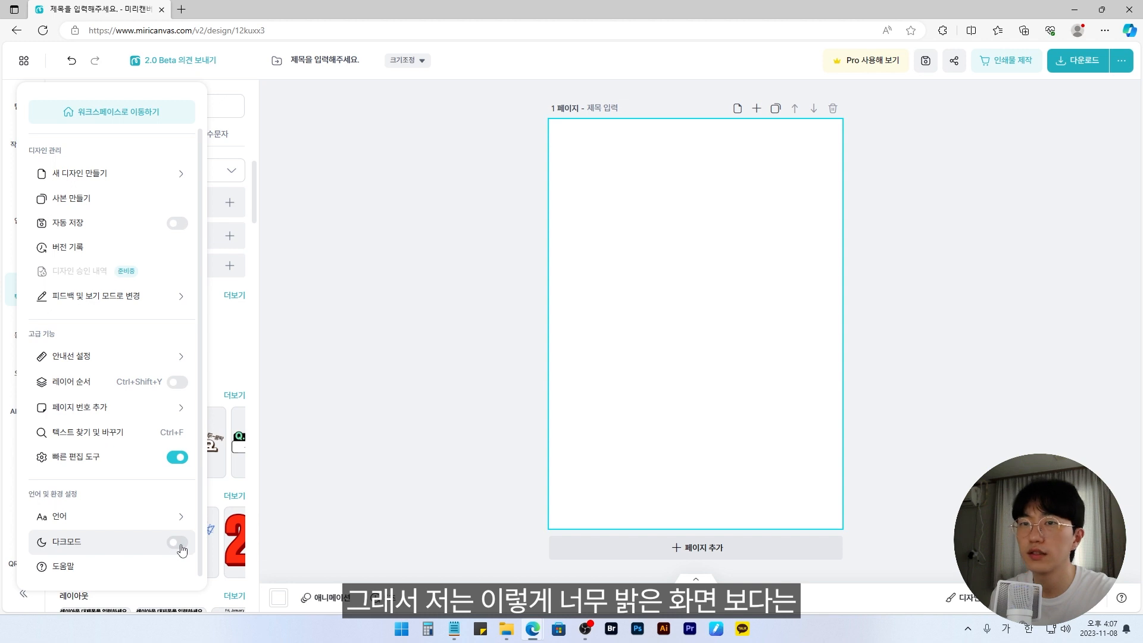
{"action": "left_click", "coordinate": [178, 542]}
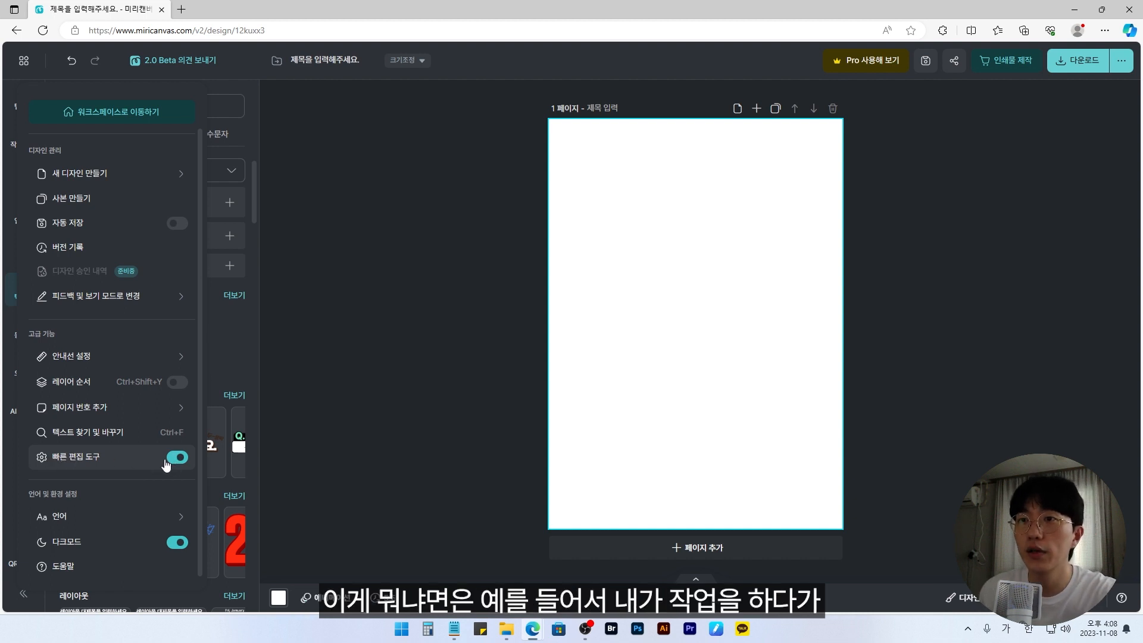
Step: Add a subtitle text box with its placeholder wording to the page
{"action": "left_click", "coordinate": [339, 398]}
{"action": "left_click", "coordinate": [170, 238]}
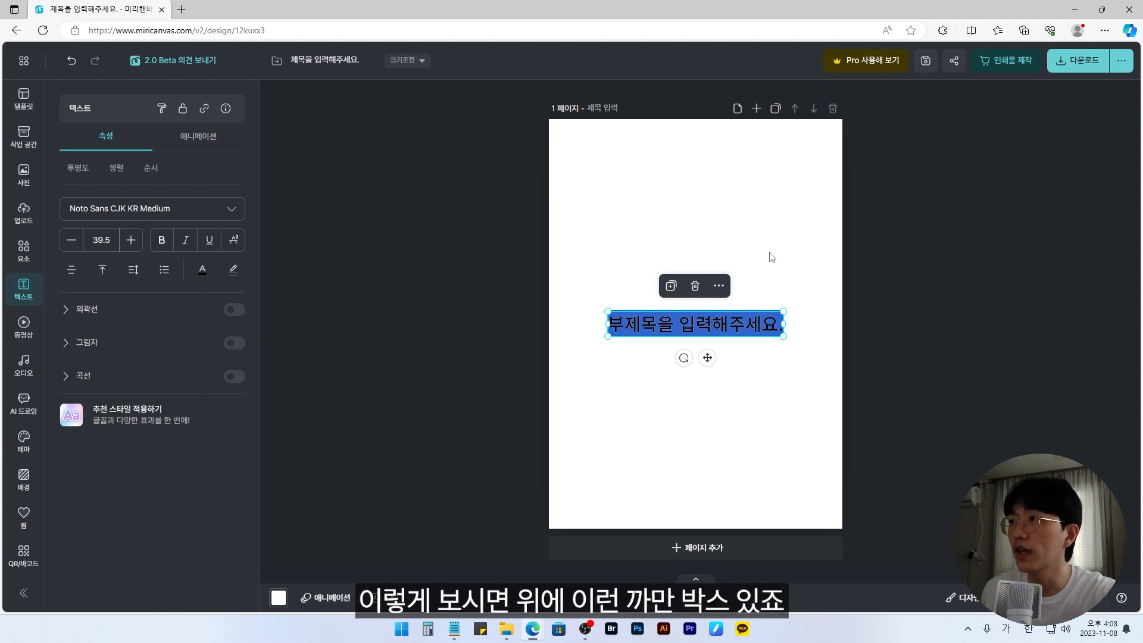
{"action": "left_click", "coordinate": [782, 277]}
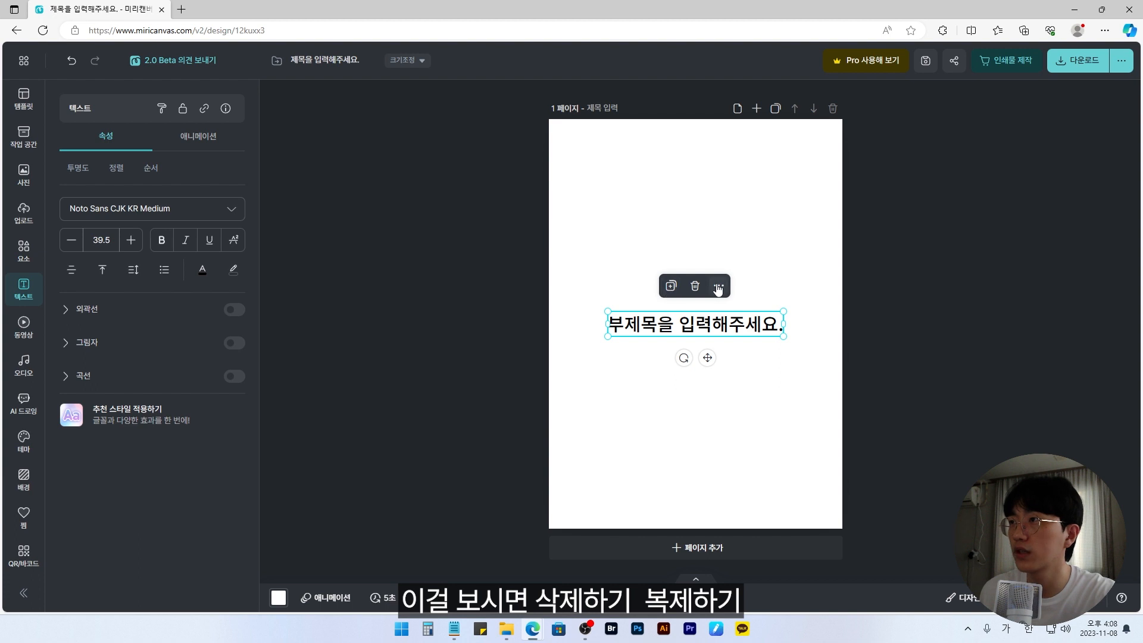
Step: Examine the extra actions offered by the quick edit box of the subtitle text, such as copy, paste and duplicate
{"action": "left_click", "coordinate": [719, 285]}
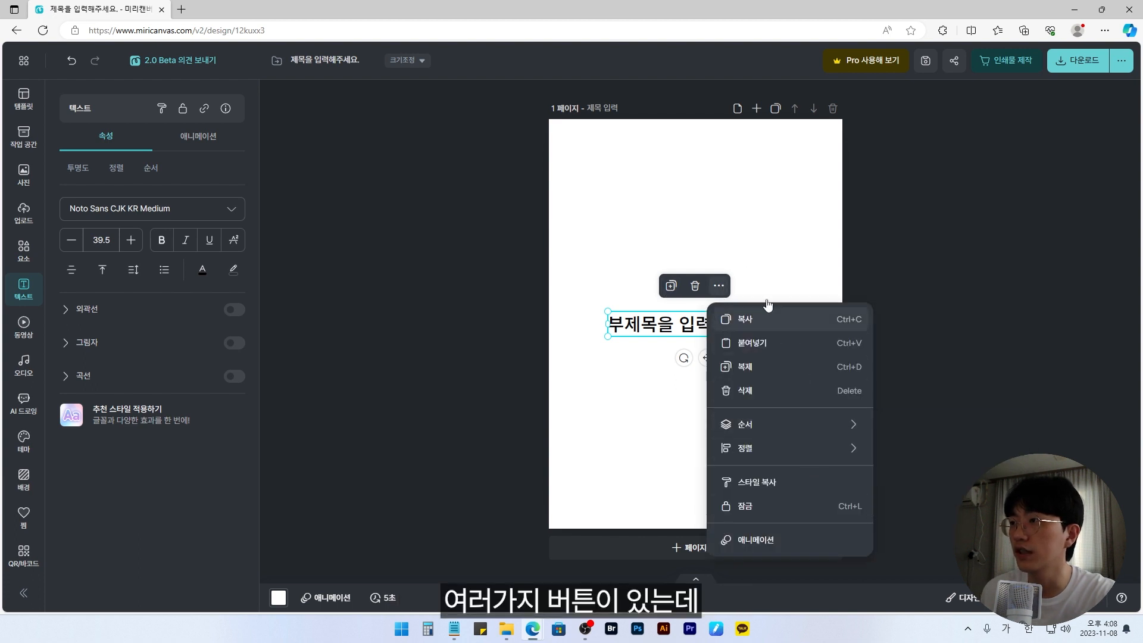
{"action": "left_click", "coordinate": [757, 345]}
{"action": "left_click", "coordinate": [768, 288]}
{"action": "left_click", "coordinate": [751, 322]}
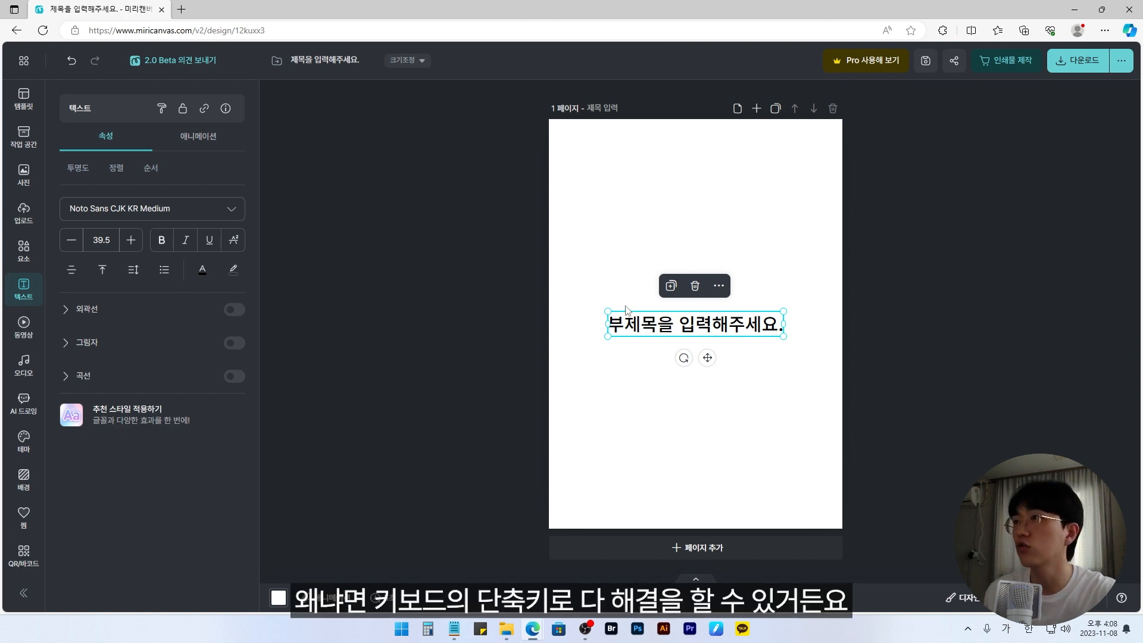
{"action": "left_click", "coordinate": [695, 225]}
{"action": "left_click", "coordinate": [729, 318]}
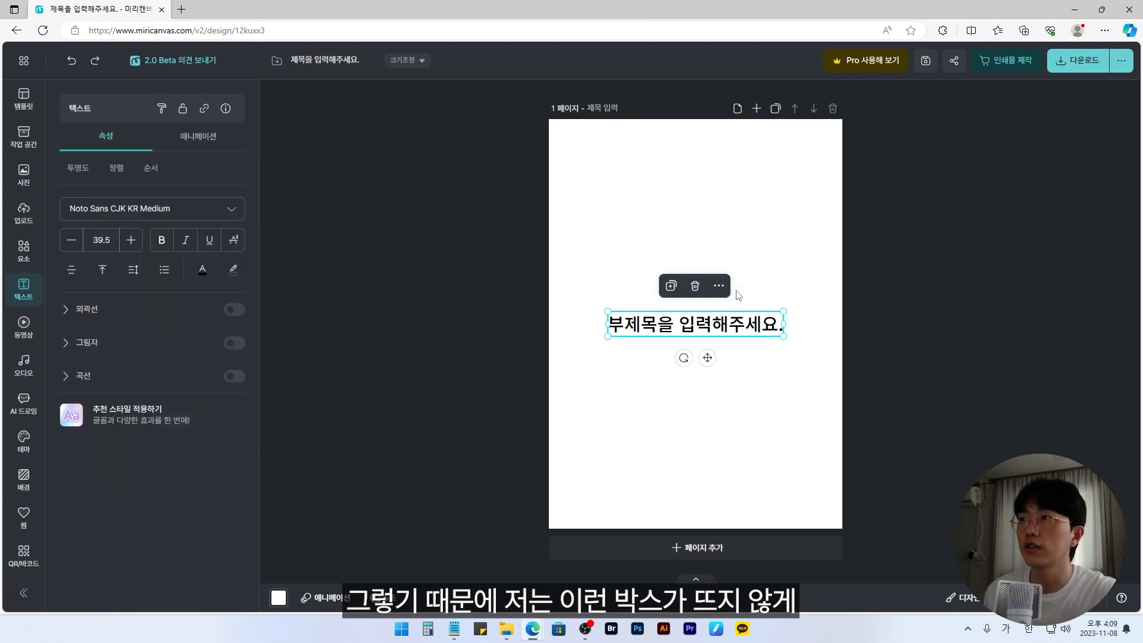
{"action": "left_click", "coordinate": [778, 273]}
Step: Turn off the quick edit tools (빠른 편집 도구) and check the subtitle text without the floating box
{"action": "left_click", "coordinate": [28, 61]}
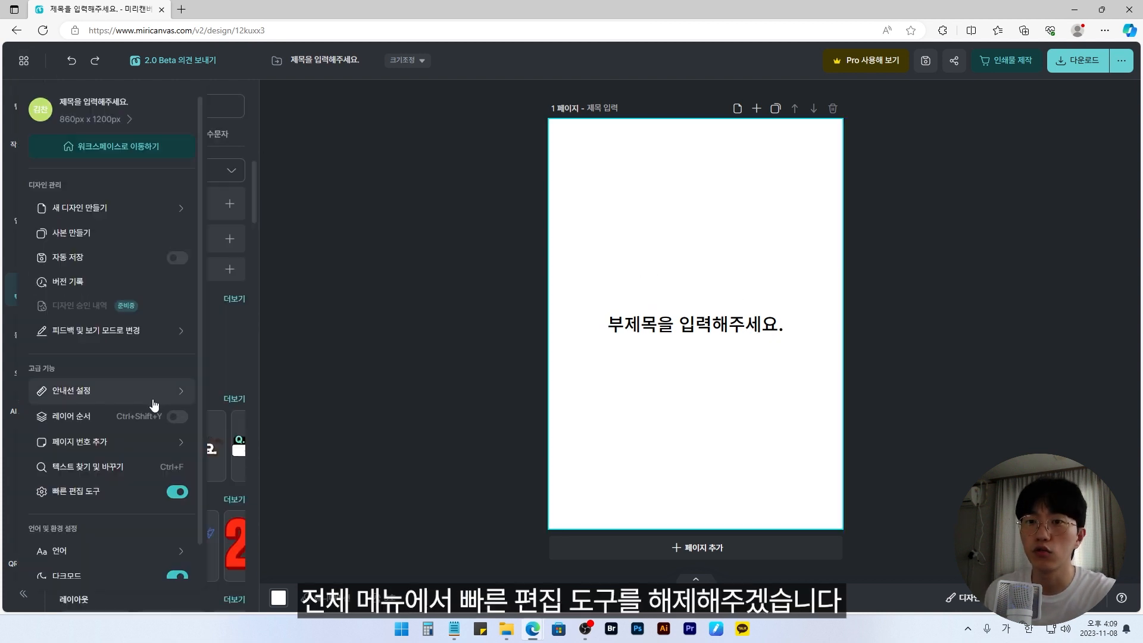
{"action": "scroll", "coordinate": [153, 399], "scroll_direction": "down", "scroll_amount": 1}
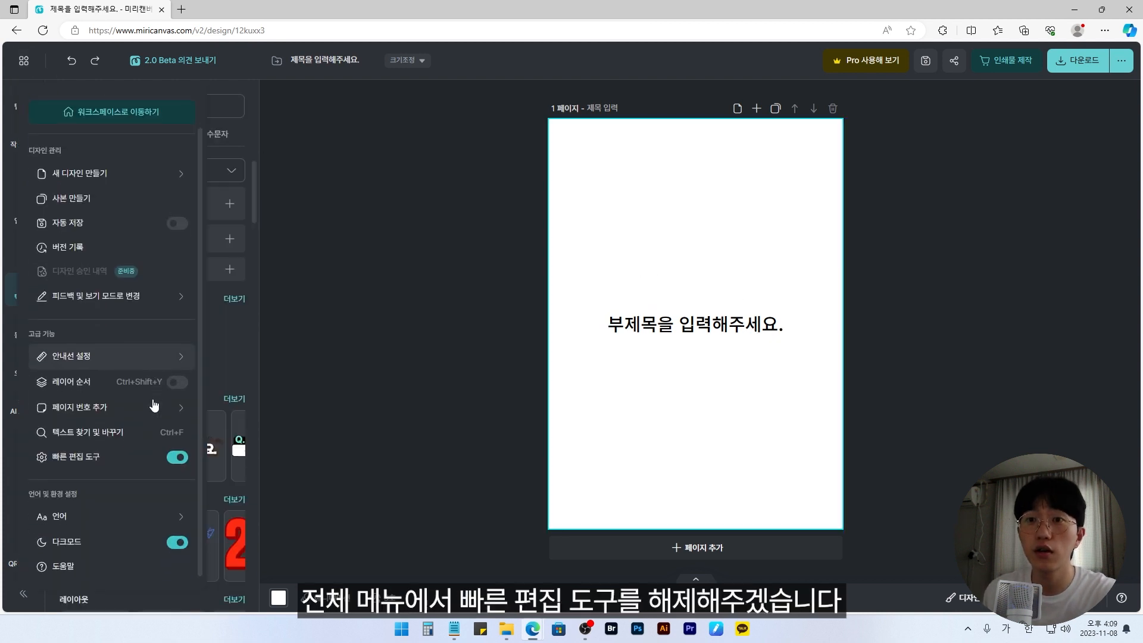
{"action": "left_click", "coordinate": [180, 458]}
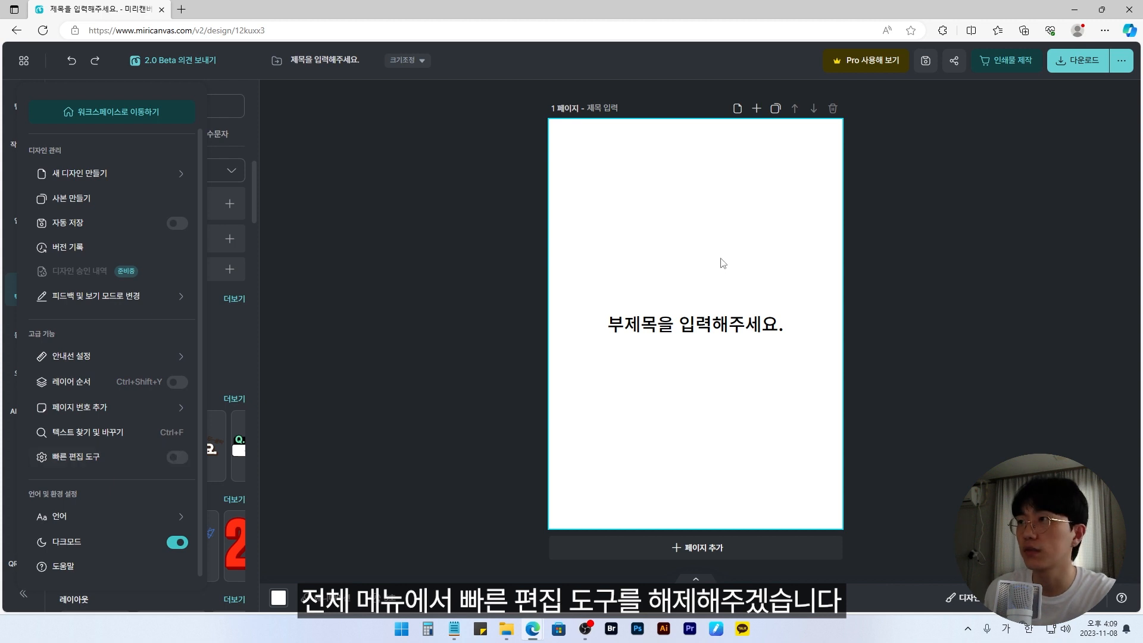
{"action": "left_click", "coordinate": [738, 280]}
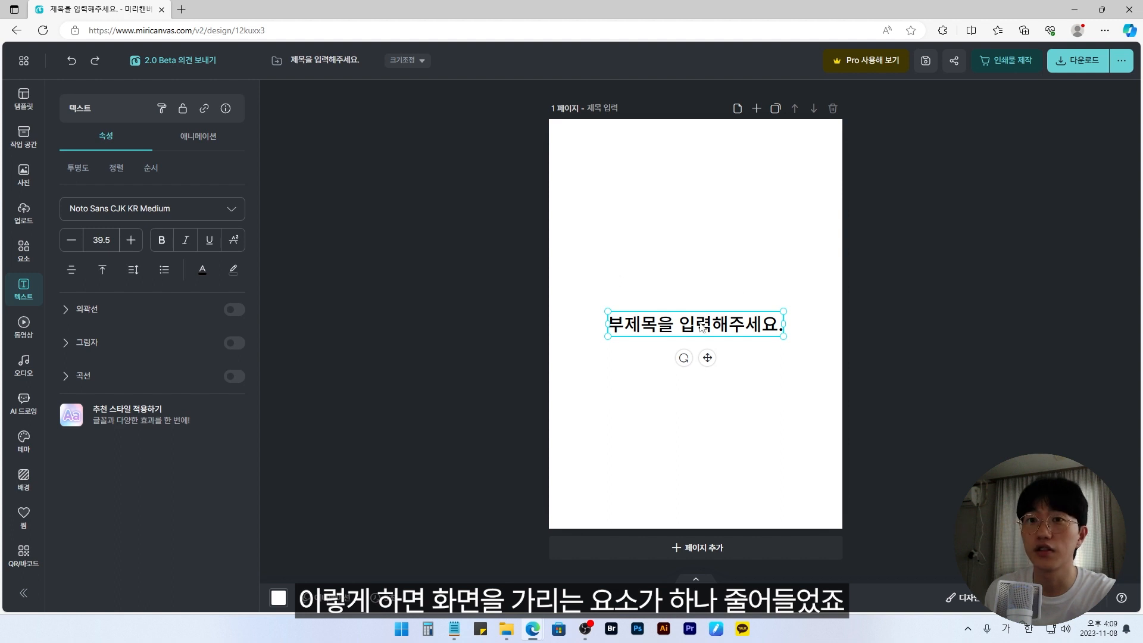
{"action": "left_click", "coordinate": [506, 292]}
Step: Turn on the layer order display (레이어 순서) and select the subtitle text layer
{"action": "left_click", "coordinate": [23, 60]}
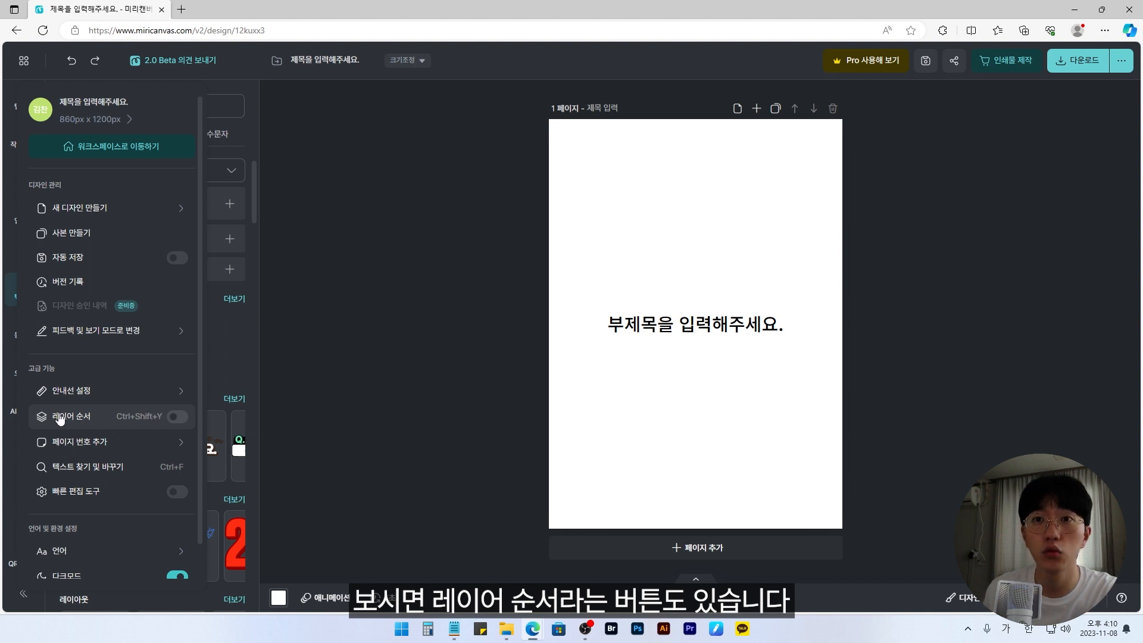
{"action": "left_click", "coordinate": [178, 417]}
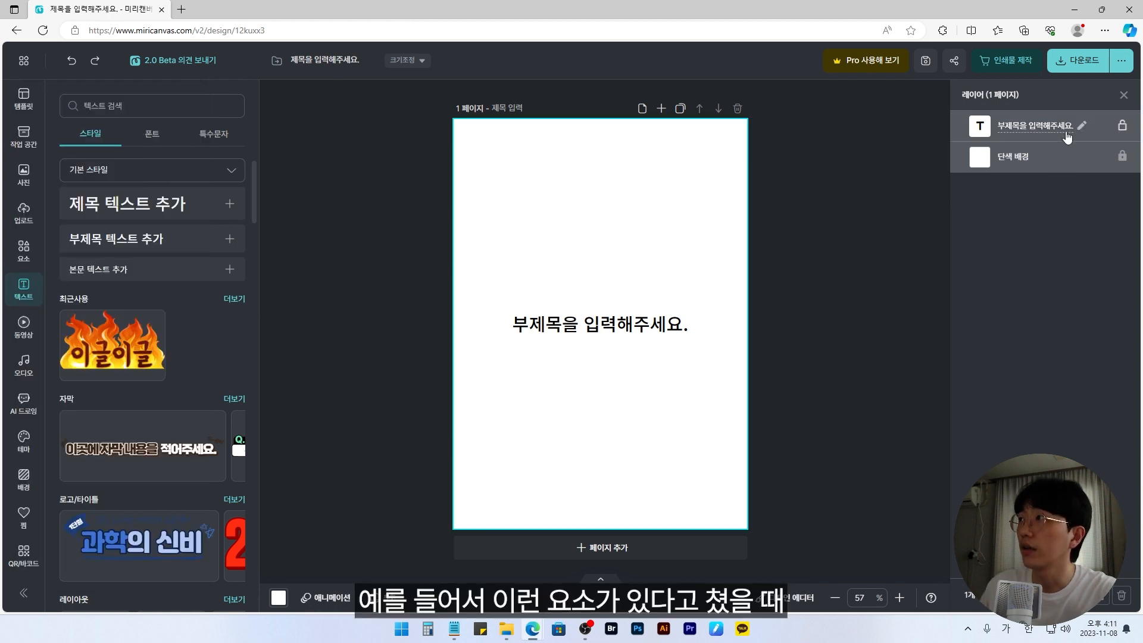
{"action": "left_click", "coordinate": [1036, 125]}
Step: Add a grey rounded square shape to the page and place it overlapping the subtitle text
{"action": "left_click", "coordinate": [23, 250]}
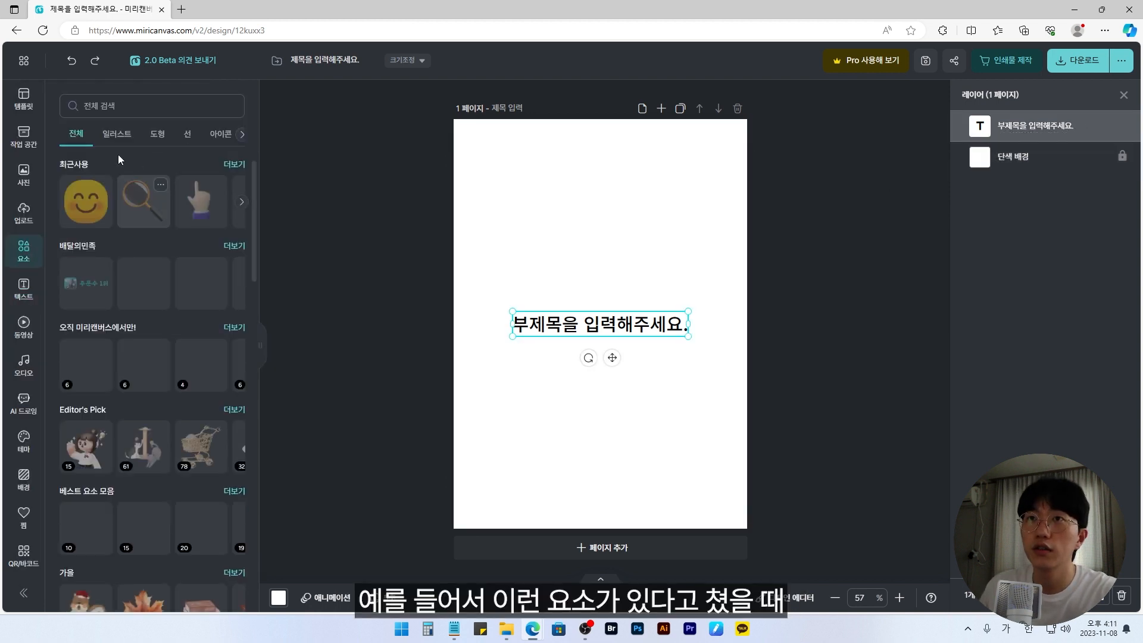
{"action": "left_click", "coordinate": [157, 133]}
{"action": "left_click", "coordinate": [85, 201]}
{"action": "left_click_drag", "start_coordinate": [619, 269], "coordinate": [584, 250]}
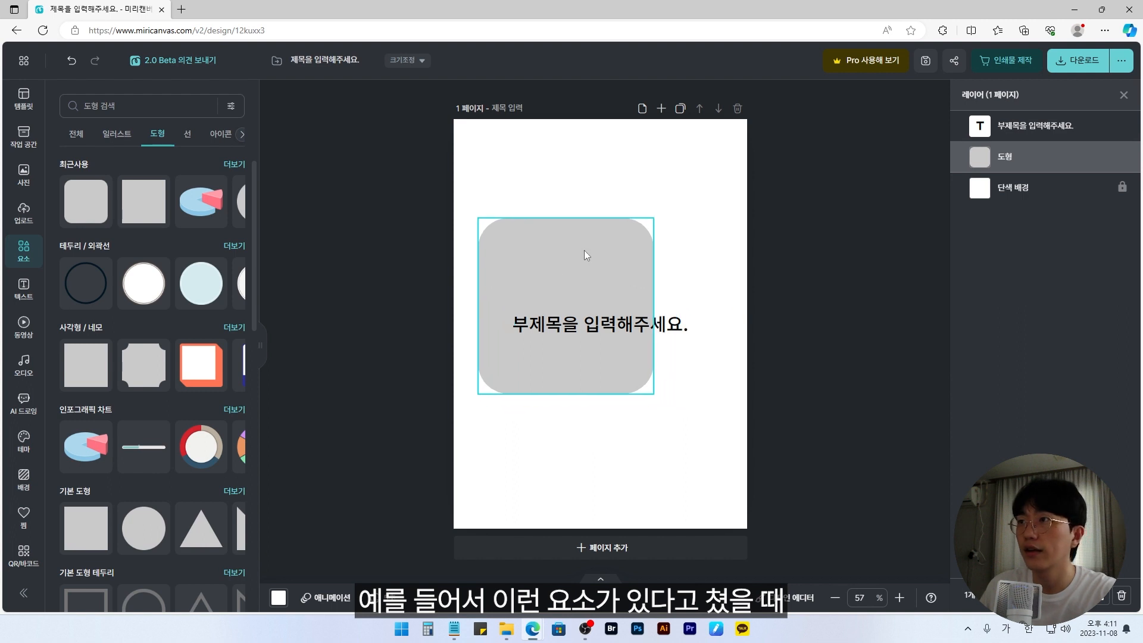
Step: Stack the rounded square above the subtitle text in the layer order, then delete both elements from the page
{"action": "left_click_drag", "start_coordinate": [1046, 162], "coordinate": [1047, 113]}
{"action": "left_click_drag", "start_coordinate": [567, 281], "coordinate": [698, 273]}
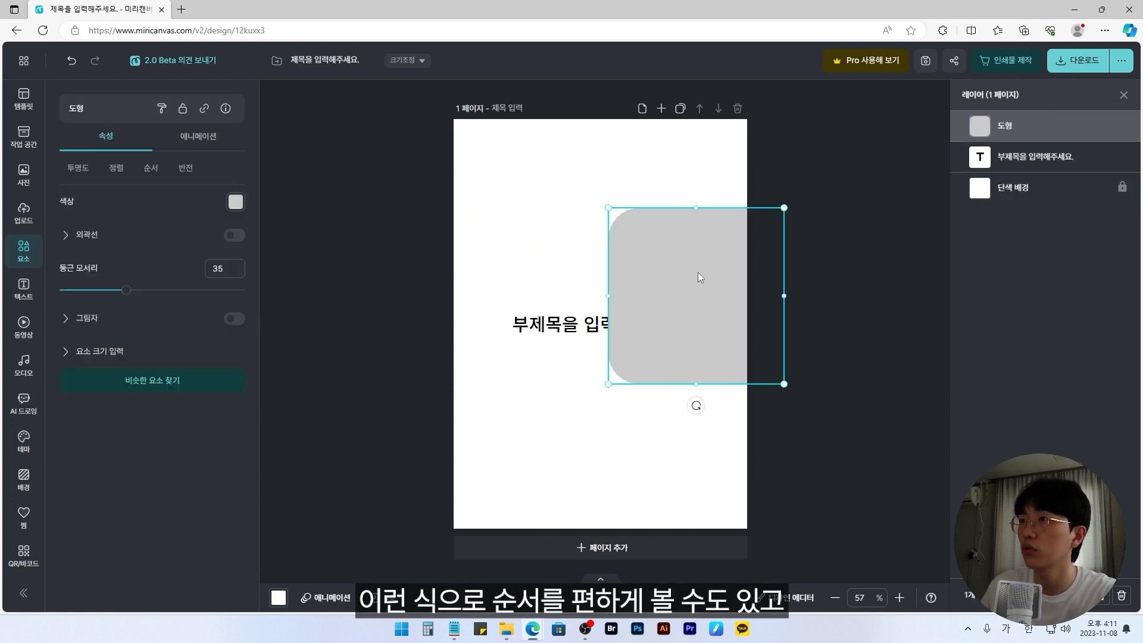
{"action": "left_click_drag", "start_coordinate": [592, 274], "coordinate": [603, 301]}
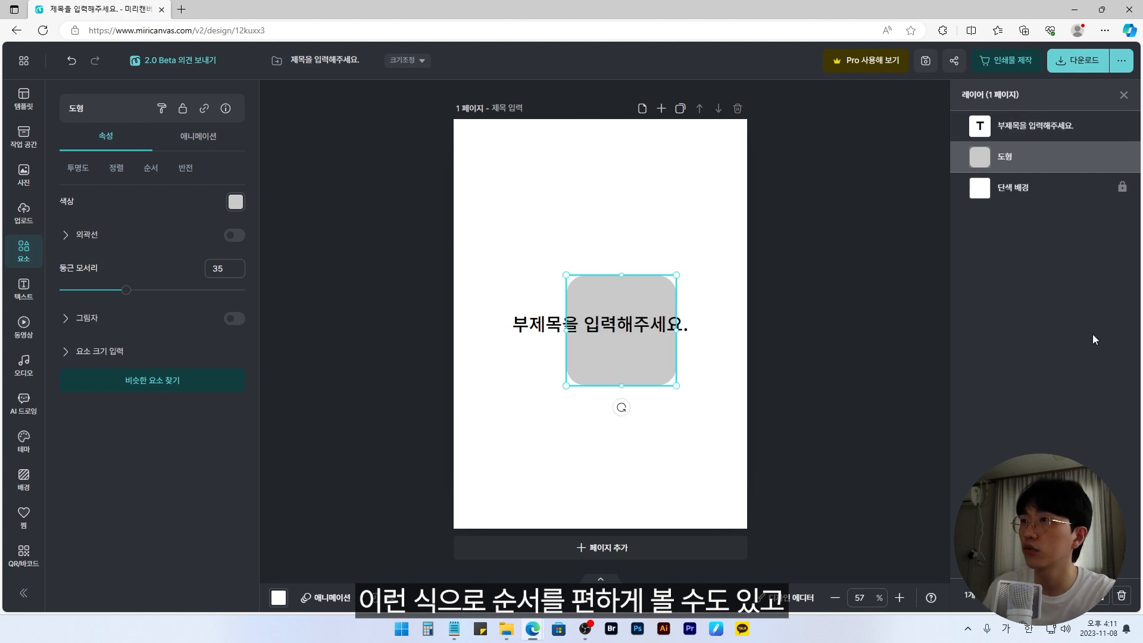
{"action": "left_click_drag", "start_coordinate": [1053, 161], "coordinate": [1054, 122]}
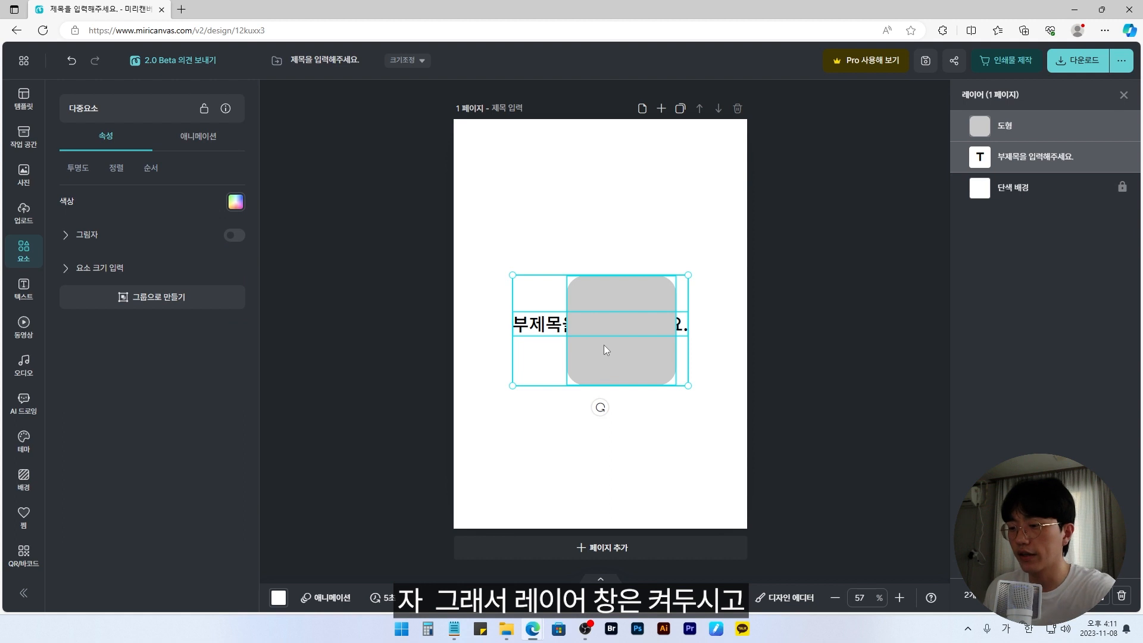
{"action": "key", "text": "Delete"}
Step: Turn on the rulers (눈금자 보기) in the guide settings
{"action": "left_click", "coordinate": [24, 62]}
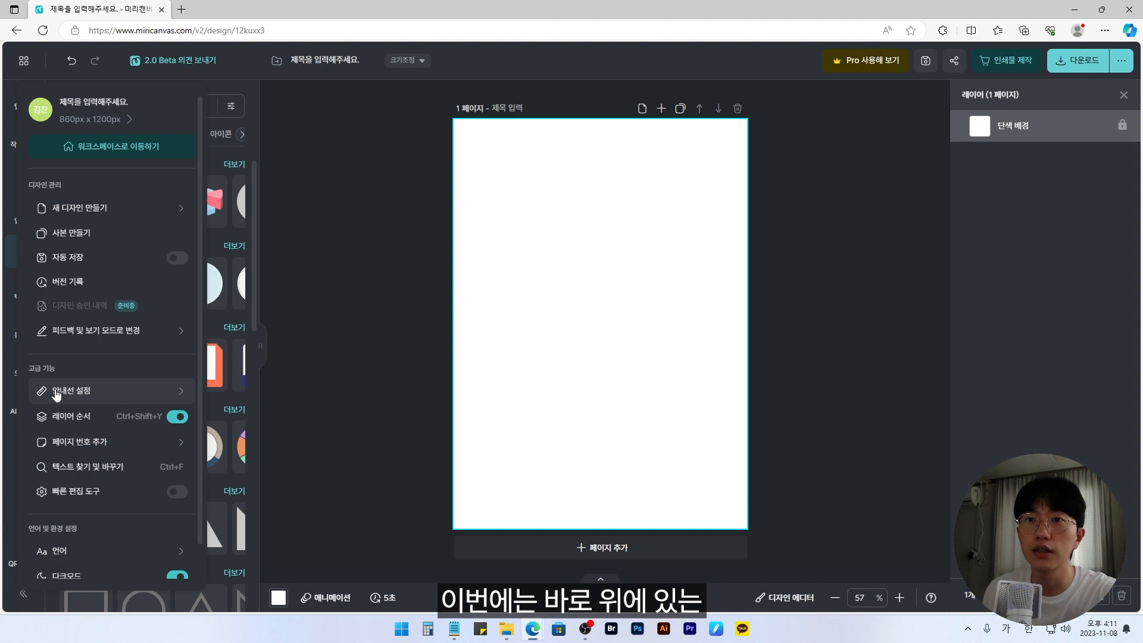
{"action": "left_click", "coordinate": [109, 393]}
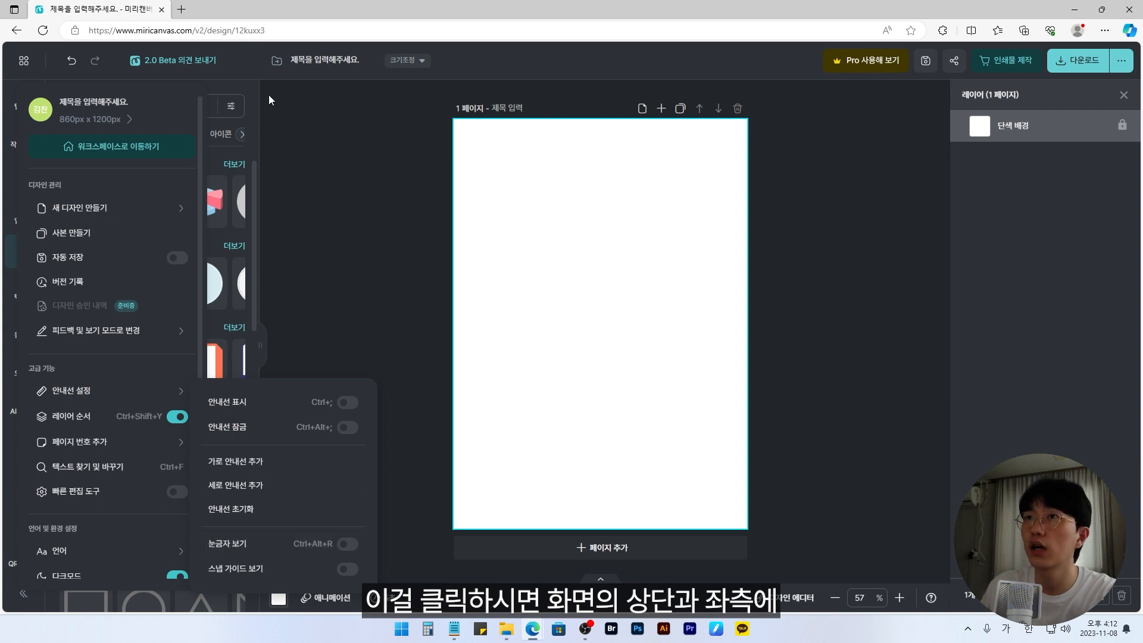
{"action": "left_click", "coordinate": [348, 544]}
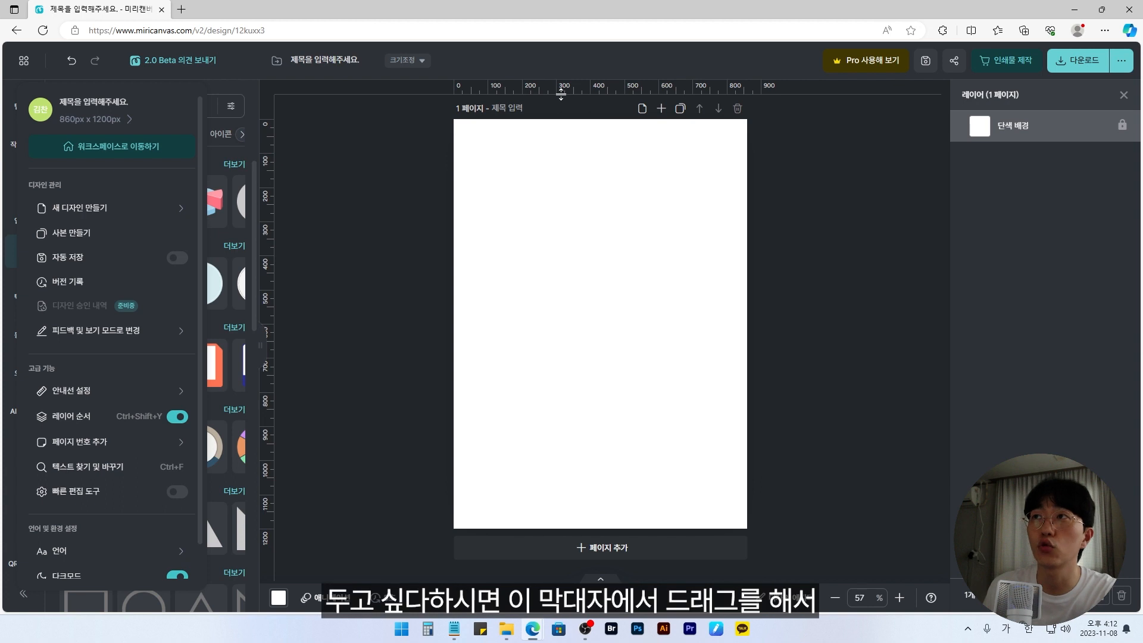
Step: Pull horizontal guides from the ruler across the page and one vertical guide near the page's left edge
{"action": "left_click_drag", "start_coordinate": [585, 86], "coordinate": [618, 166]}
{"action": "left_click_drag", "start_coordinate": [272, 240], "coordinate": [482, 277]}
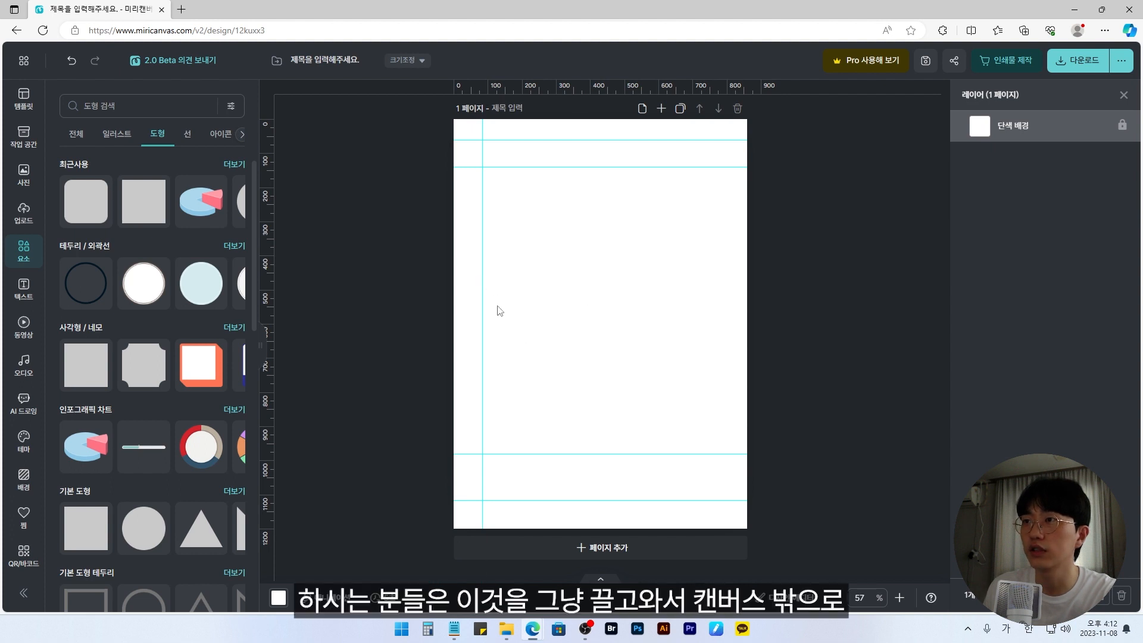
Step: Remove the vertical guide and the two inner horizontal guides by moving them off the page
{"action": "left_click_drag", "start_coordinate": [485, 292], "coordinate": [399, 107]}
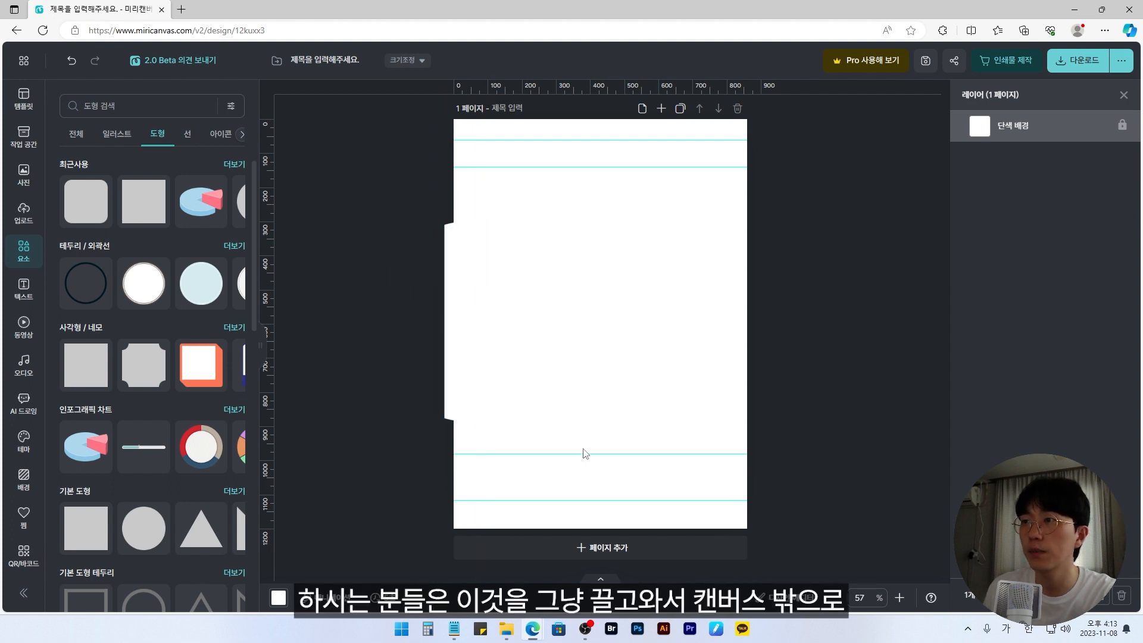
{"action": "left_click_drag", "start_coordinate": [704, 455], "coordinate": [714, 550]}
{"action": "left_click_drag", "start_coordinate": [655, 164], "coordinate": [669, 111]}
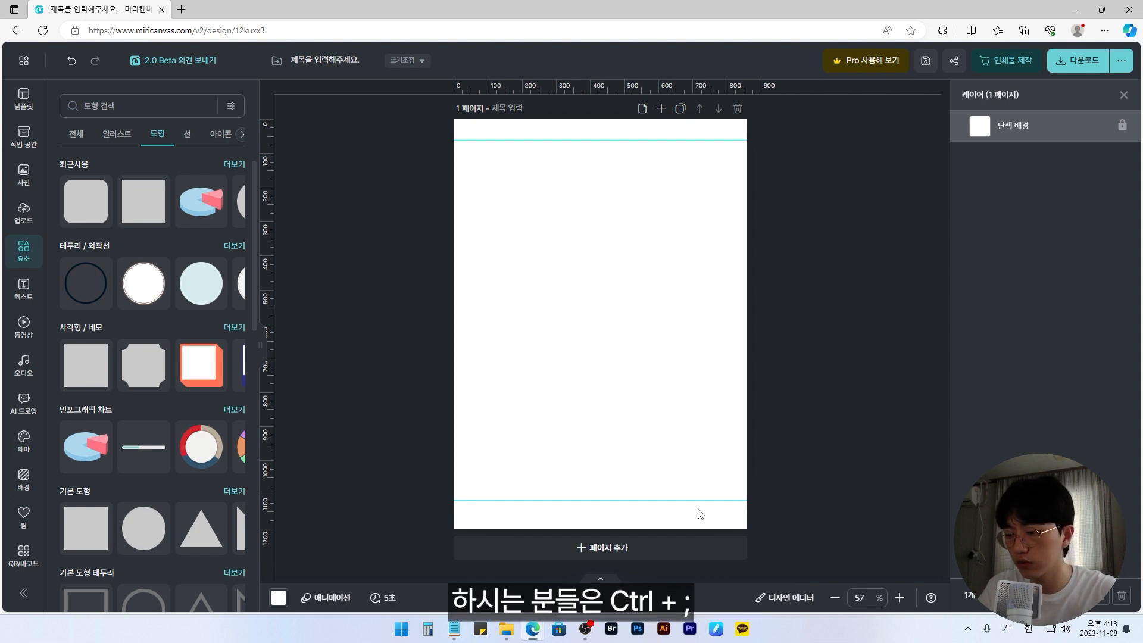
Step: Switch the visibility of the remaining guides off and on several times
{"action": "key", "text": "ctrl+;"}
{"action": "key", "text": "ctrl+;"}
{"action": "key", "text": "ctrl+;"}
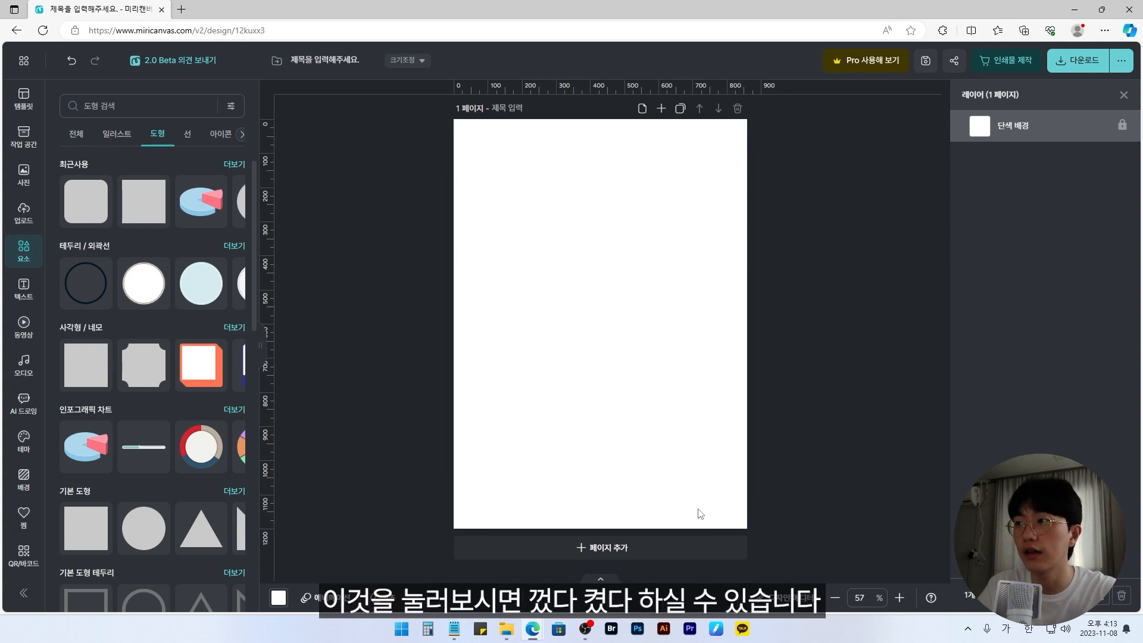
{"action": "key", "text": "ctrl+;"}
{"action": "key", "text": "ctrl+;"}
{"action": "key", "text": "ctrl+;"}
Step: Move the upper horizontal guide down to about 390 px and turn on the guide lock (안내선 잠금)
{"action": "left_click_drag", "start_coordinate": [576, 140], "coordinate": [585, 254]}
{"action": "left_click", "coordinate": [24, 60]}
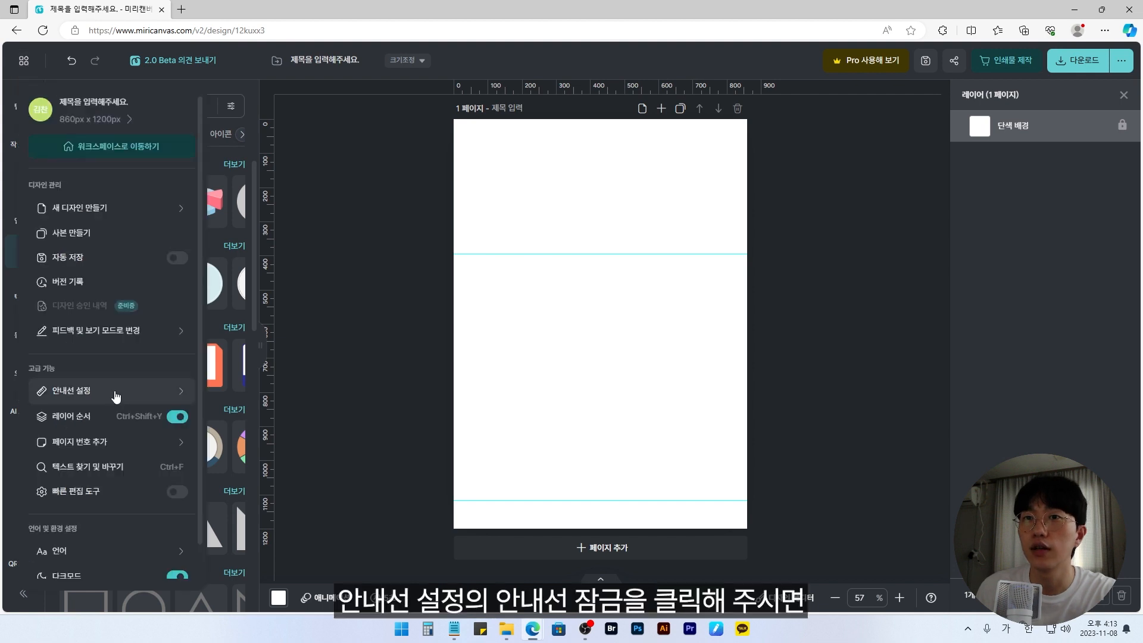
{"action": "mouse_move", "coordinate": [116, 397]}
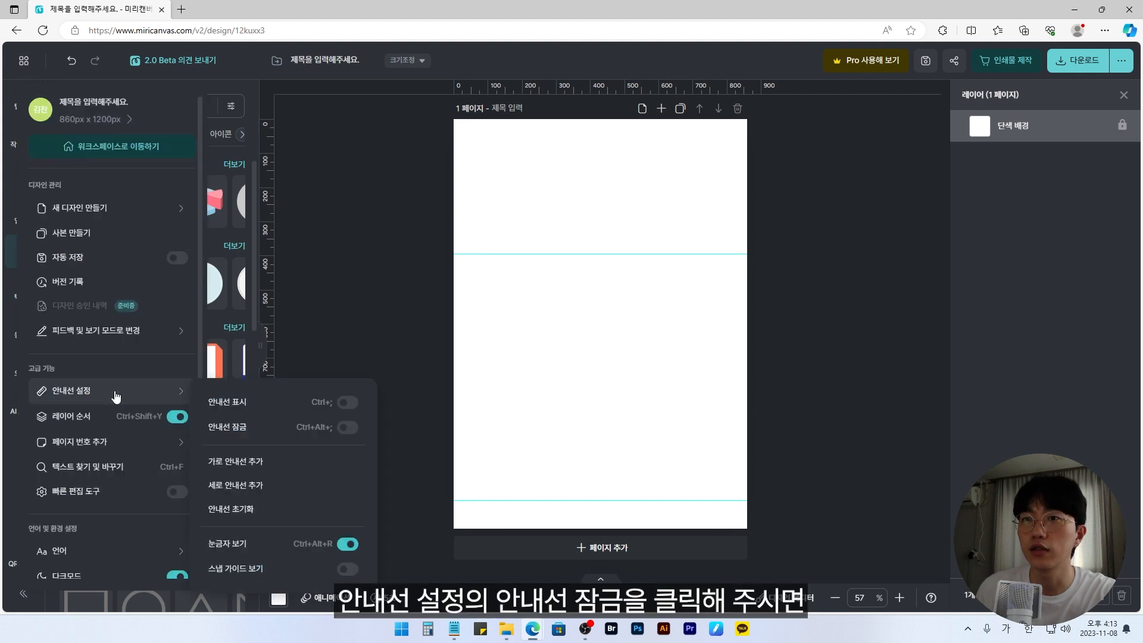
{"action": "left_click", "coordinate": [348, 427]}
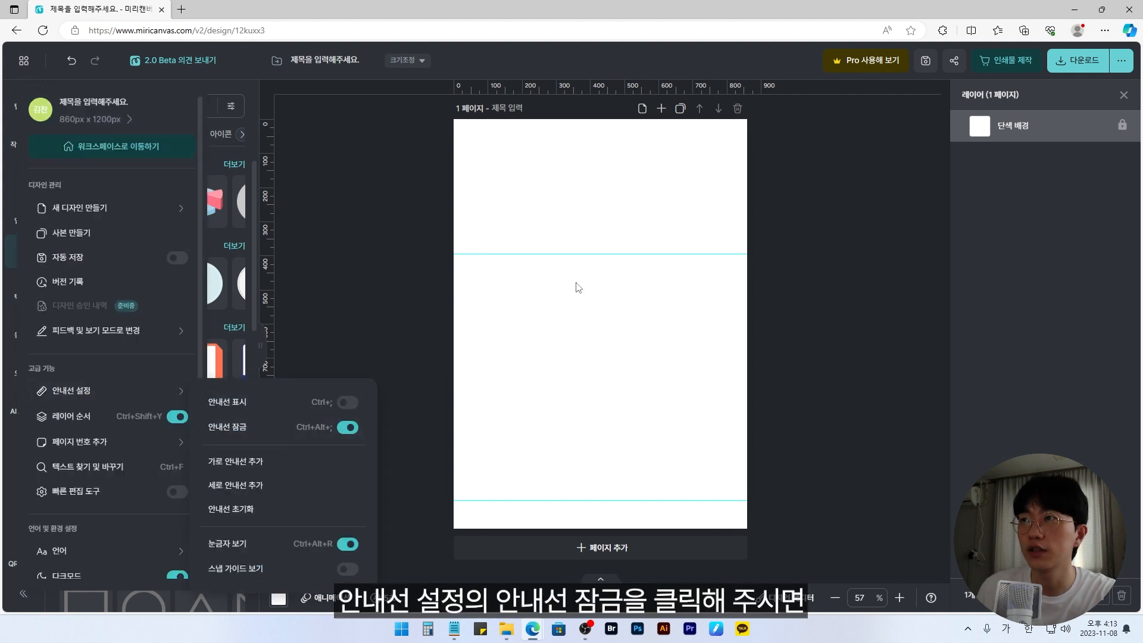
{"action": "left_click", "coordinate": [579, 285]}
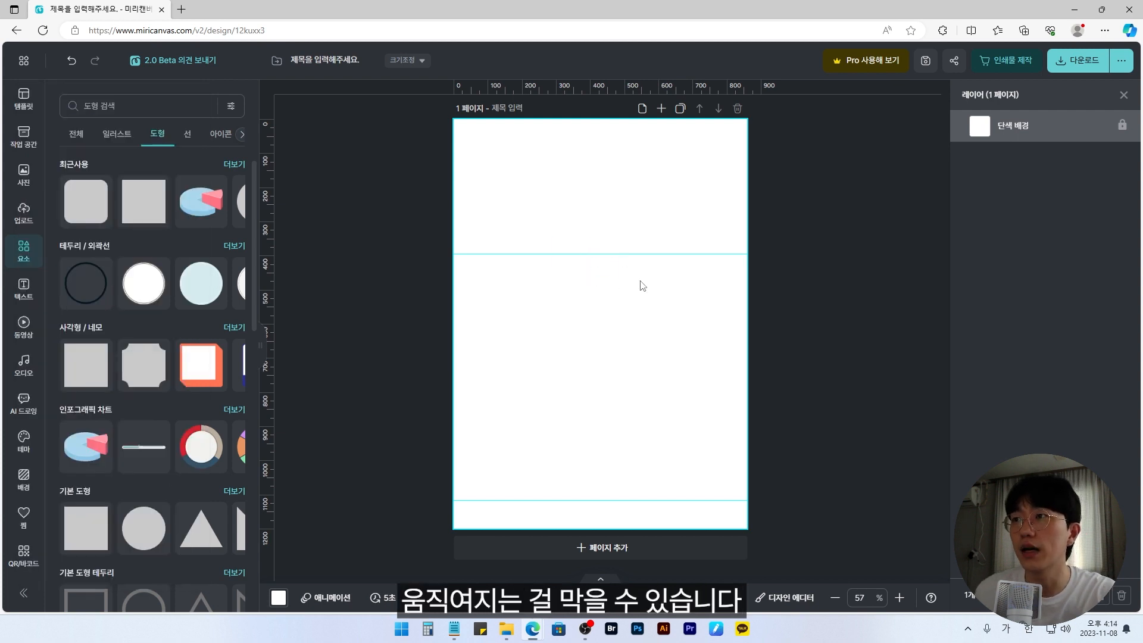
Step: Turn on the snap guide display (스냅 가이드 보기) in the guide settings
{"action": "left_click", "coordinate": [24, 60]}
{"action": "mouse_move", "coordinate": [179, 391]}
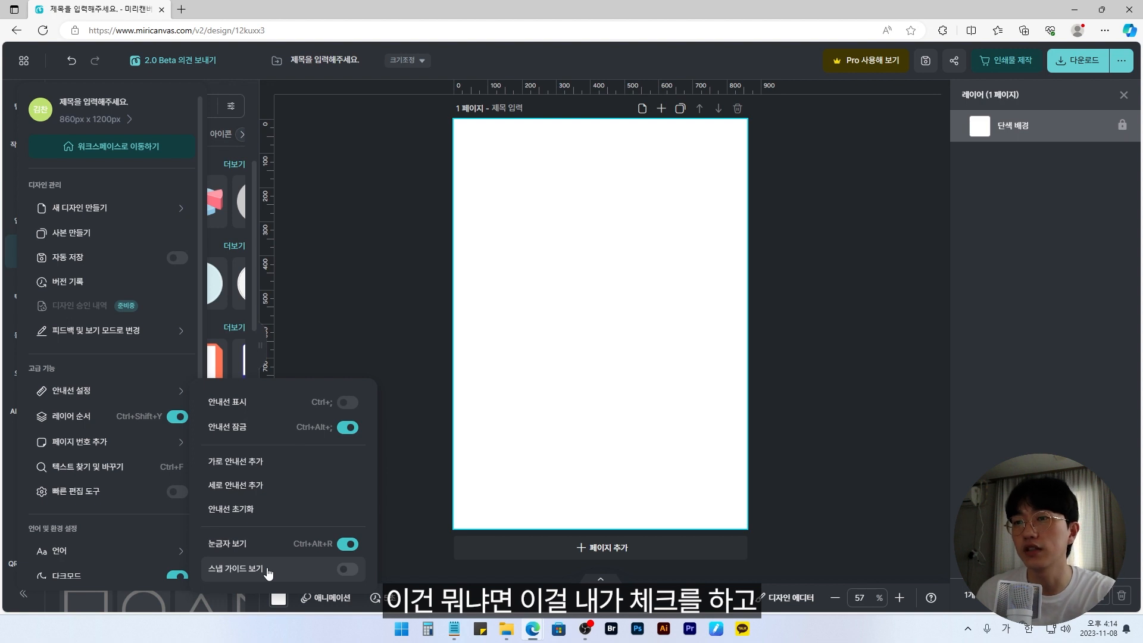
{"action": "left_click", "coordinate": [347, 570]}
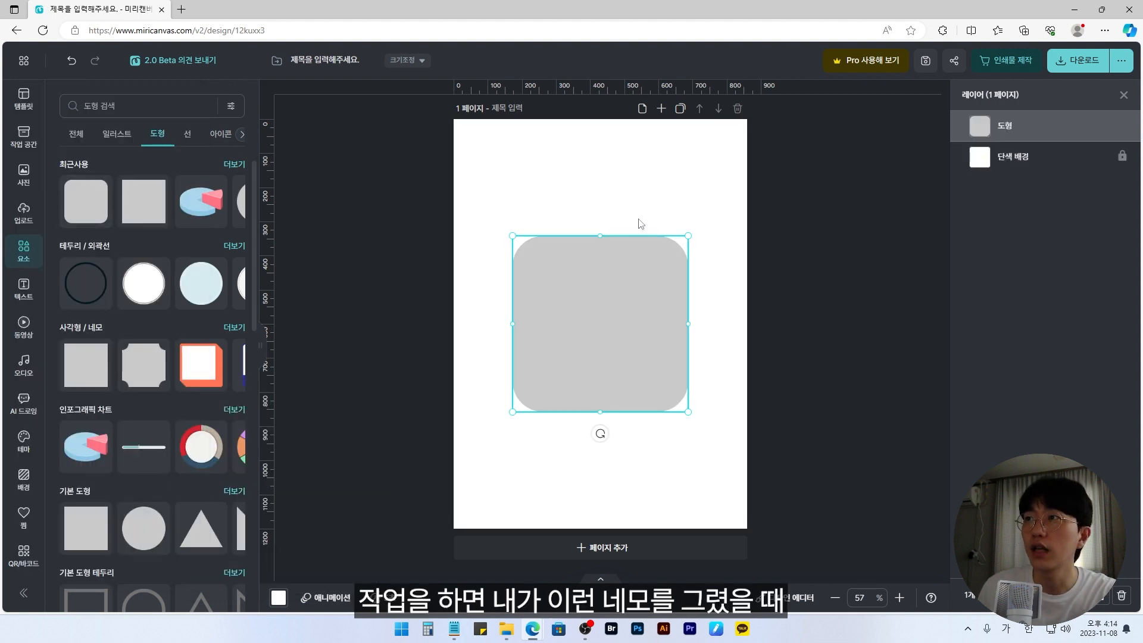
Step: Shift the rounded square around and snap it back to the centre of the page
{"action": "left_click", "coordinate": [641, 224]}
{"action": "left_click_drag", "start_coordinate": [593, 333], "coordinate": [602, 334]}
{"action": "mouse_move", "coordinate": [613, 290]}
{"action": "left_mouse_down"}
{"action": "mouse_move", "coordinate": [600, 294]}
{"action": "mouse_move", "coordinate": [616, 284]}
{"action": "mouse_move", "coordinate": [620, 294]}
{"action": "mouse_move", "coordinate": [608, 289]}
{"action": "left_mouse_up"}
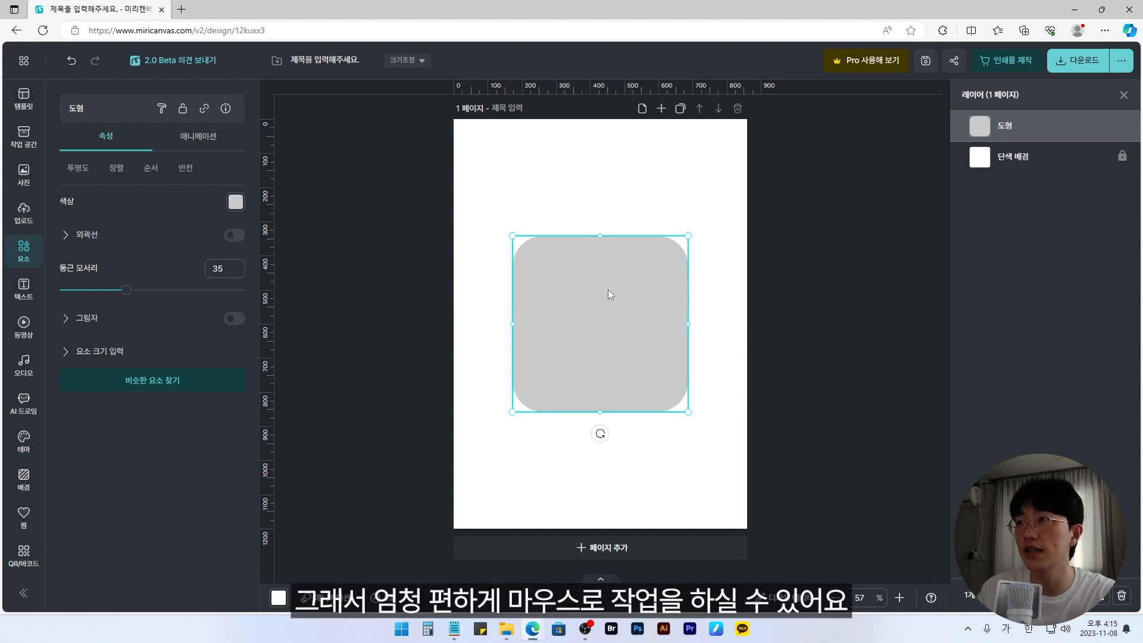
Step: Add a smaller copy of the rounded square and centre it inside the original with the snap guides
{"action": "left_click_drag", "start_coordinate": [608, 289], "coordinate": [614, 325]}
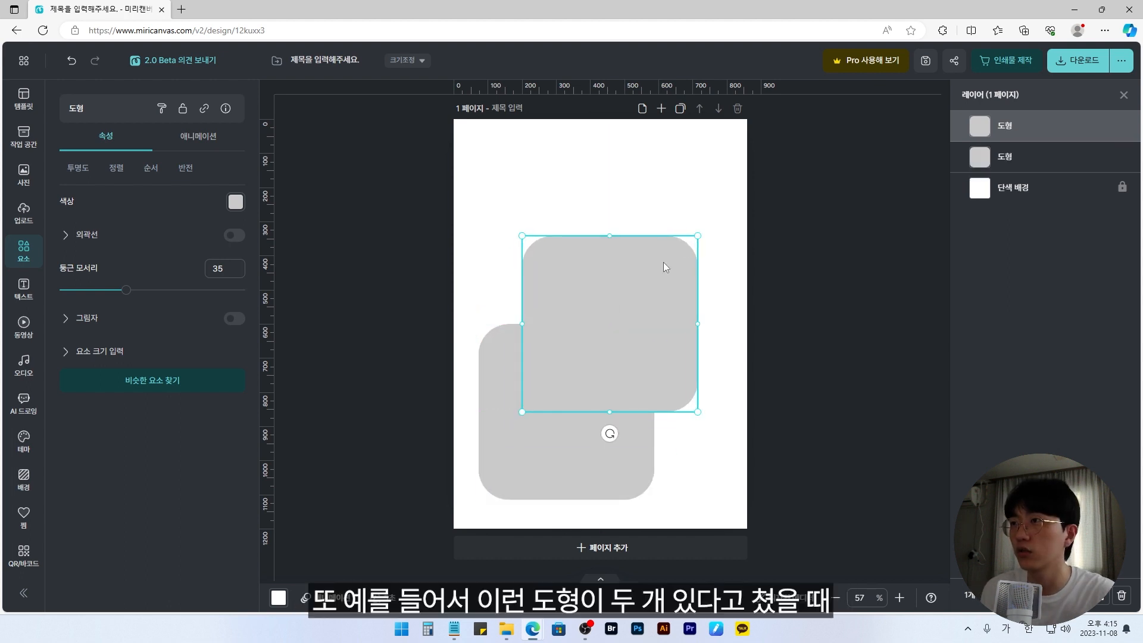
{"action": "left_click_drag", "start_coordinate": [697, 235], "coordinate": [627, 307]}
{"action": "left_click_drag", "start_coordinate": [587, 358], "coordinate": [586, 406]}
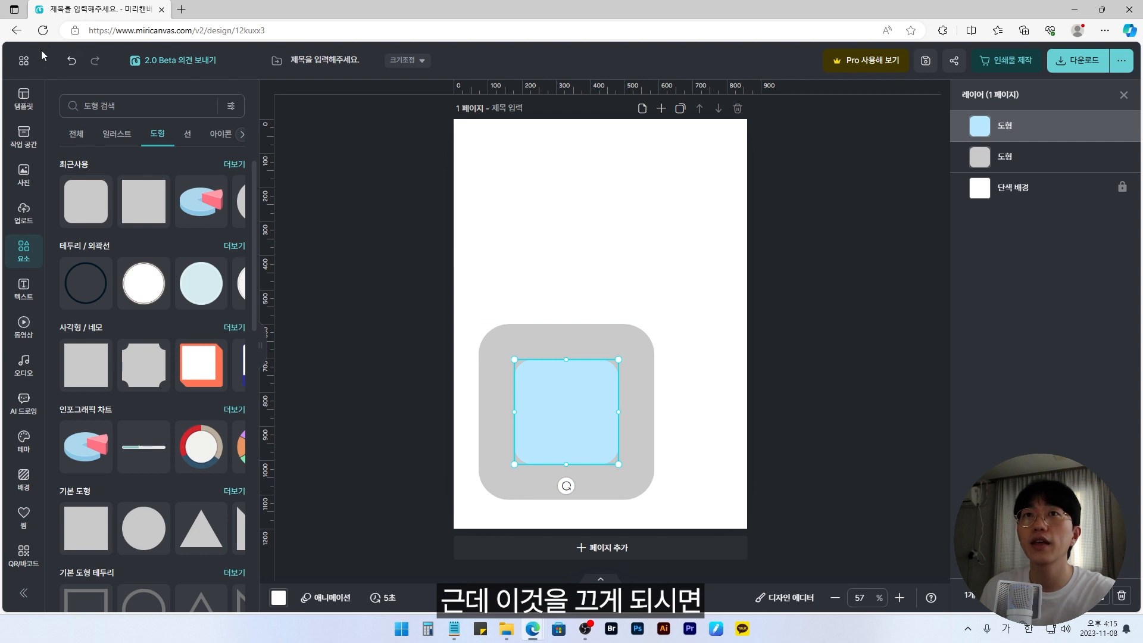
Step: Turn off the snap guide display (스냅 가이드 보기) and try to centre the blue square inside the grey one by eye
{"action": "left_click", "coordinate": [26, 68]}
{"action": "mouse_move", "coordinate": [137, 391]}
{"action": "left_click", "coordinate": [347, 569]}
{"action": "left_click_drag", "start_coordinate": [576, 426], "coordinate": [570, 397]}
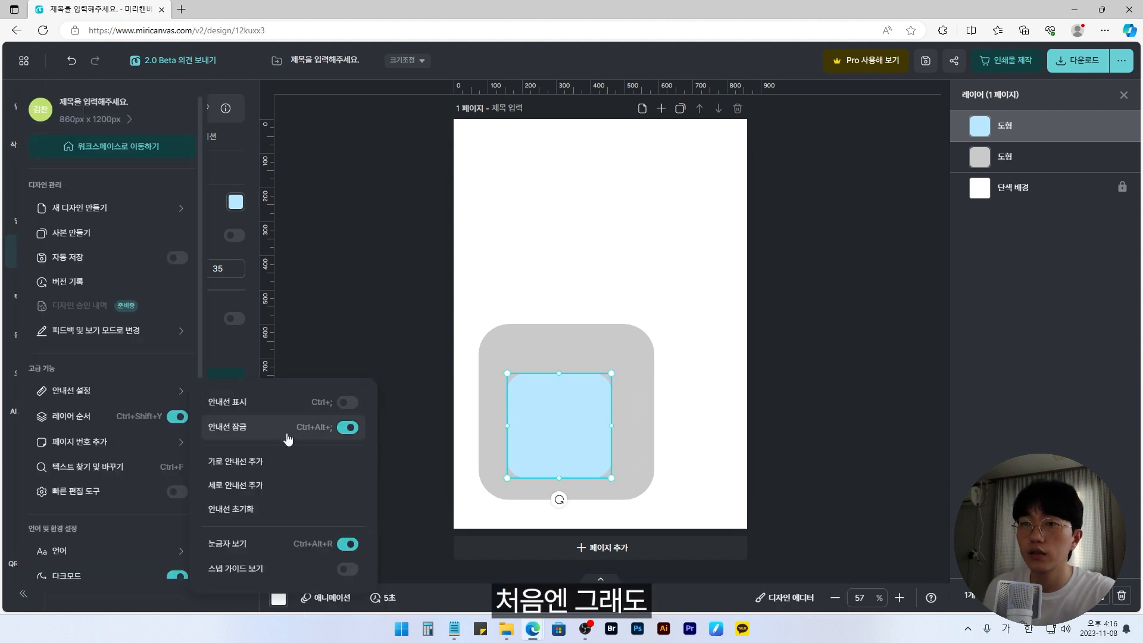
Step: Turn on the snap guide display (스냅 가이드 보기) again and align the blue square to the centre of the grey one
{"action": "left_click", "coordinate": [348, 574]}
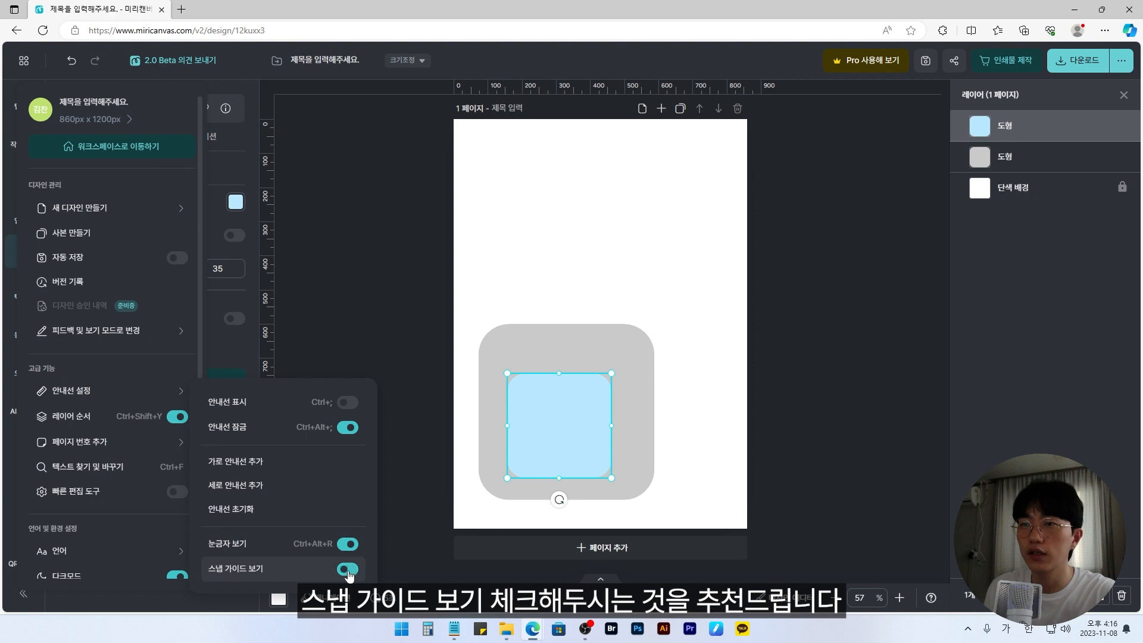
{"action": "left_click", "coordinate": [690, 362]}
{"action": "left_click_drag", "start_coordinate": [557, 422], "coordinate": [564, 413]}
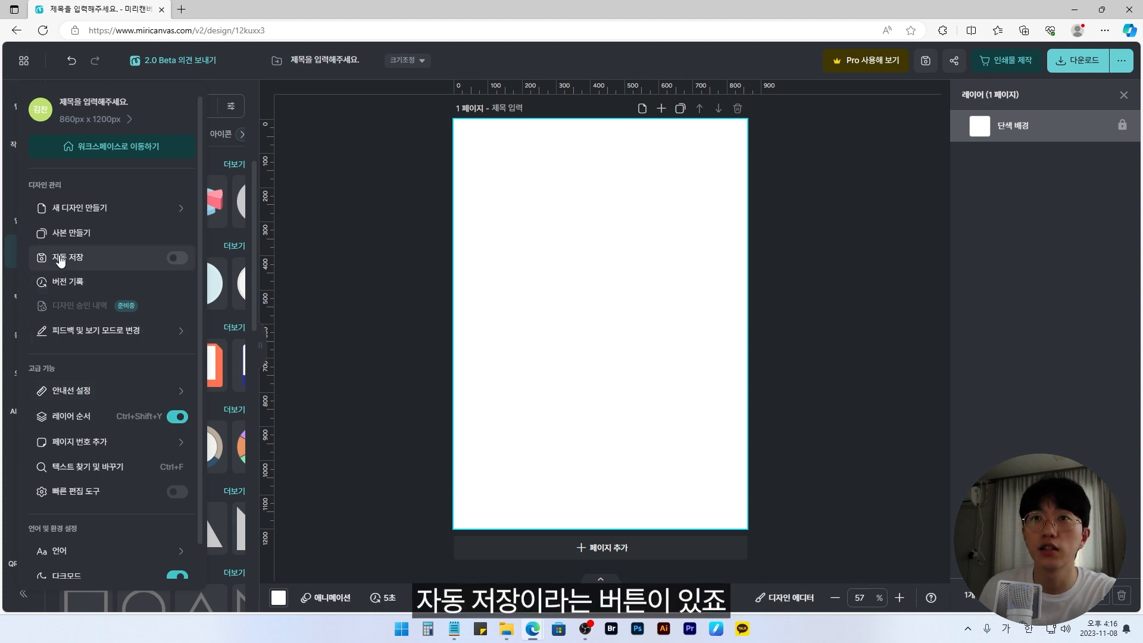
Step: Turn on automatic saving (자동 저장) for the design
{"action": "left_click", "coordinate": [176, 260]}
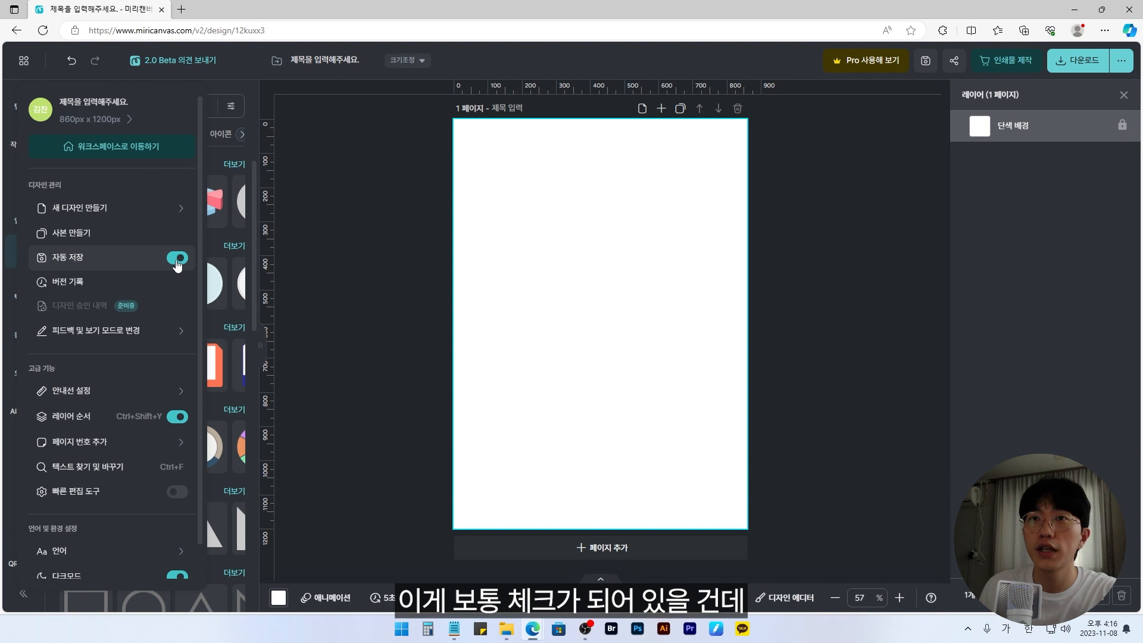
{"action": "left_click", "coordinate": [563, 278]}
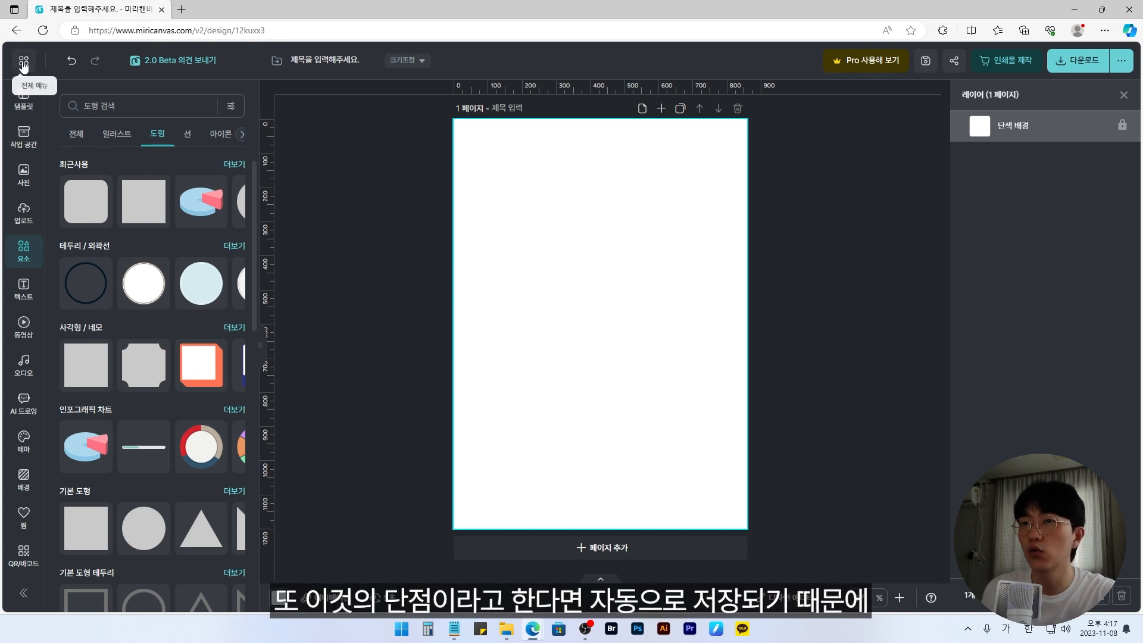
Step: Add a title text (제목 텍스트) to the page and change its first character so it reads "죄목을 입력해주세요."
{"action": "left_click", "coordinate": [24, 288]}
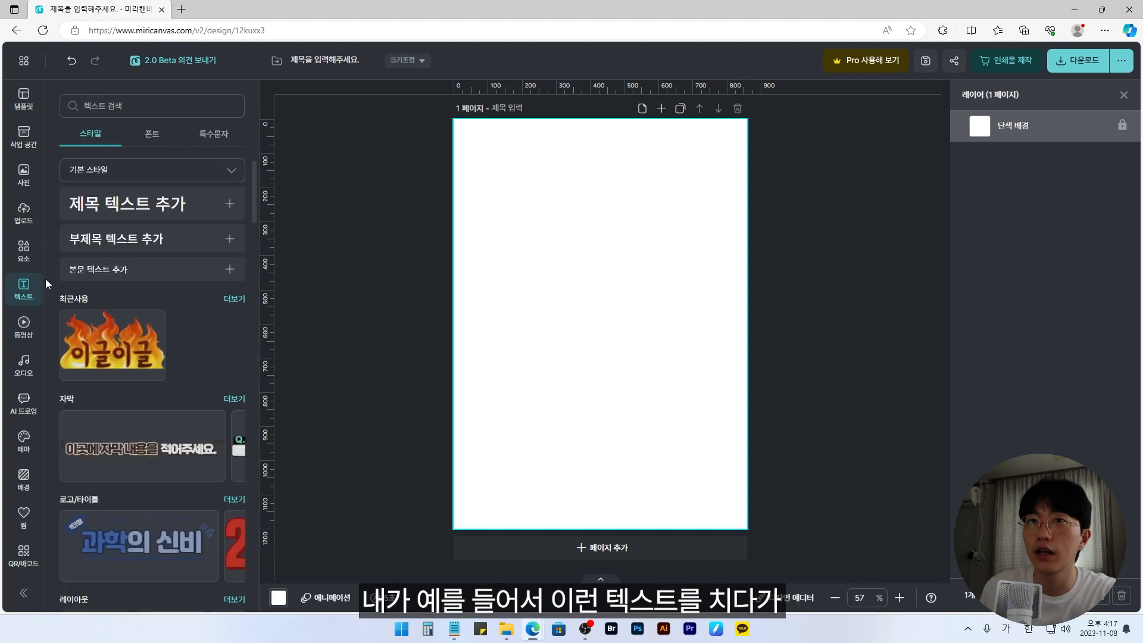
{"action": "left_click", "coordinate": [138, 203]}
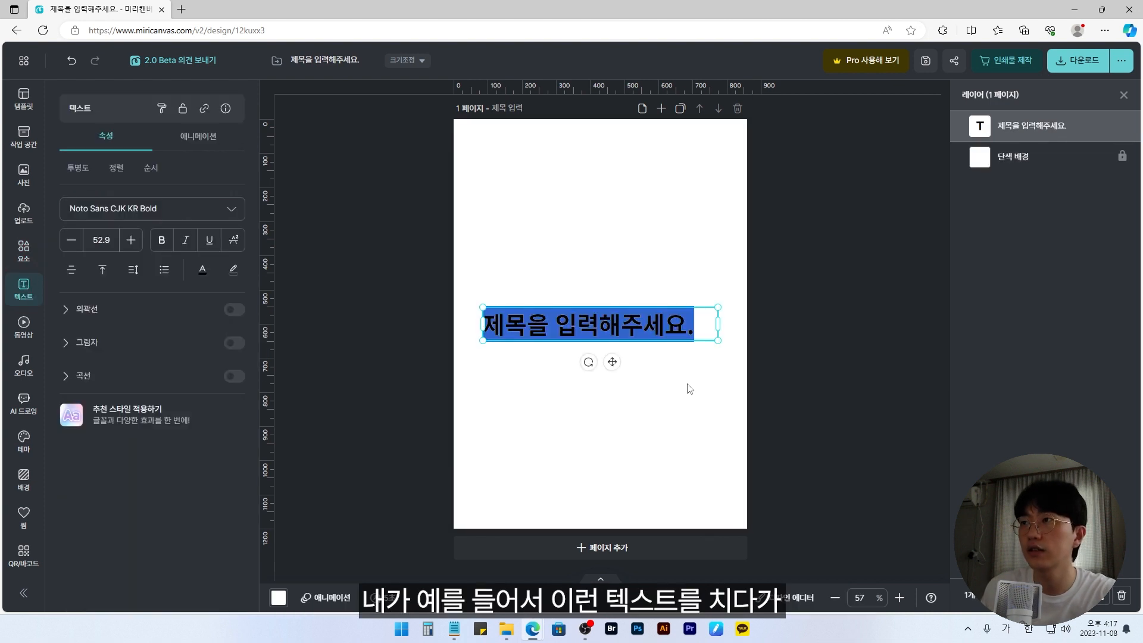
{"action": "key", "text": "Left"}
{"action": "key", "text": "Right"}
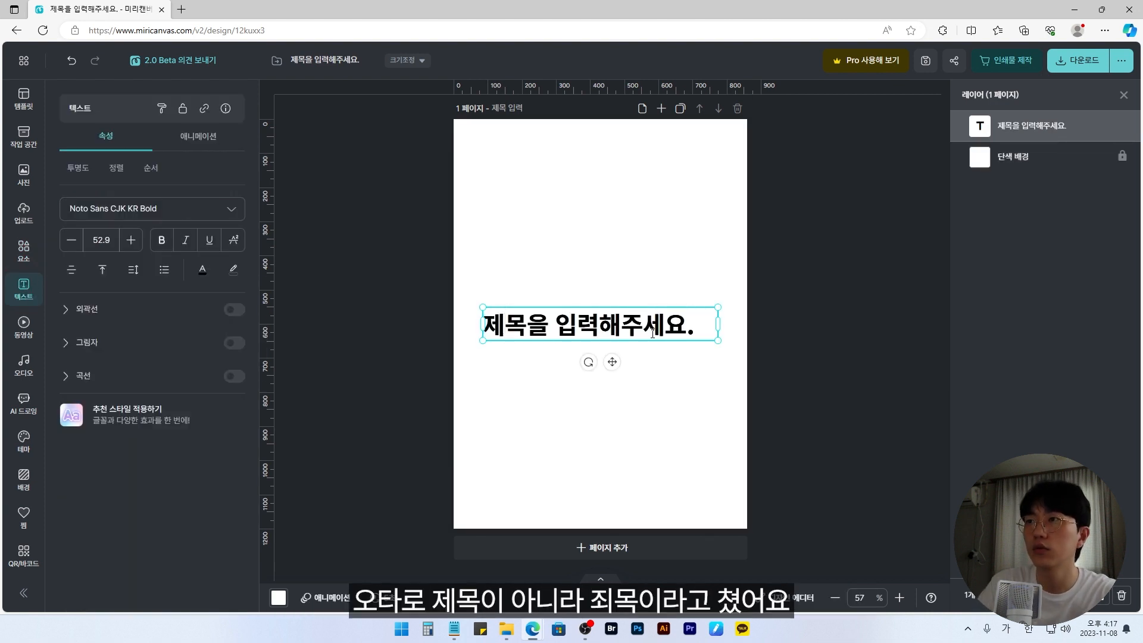
{"action": "key", "text": "BackSpace"}
{"action": "type", "text": "죄"}
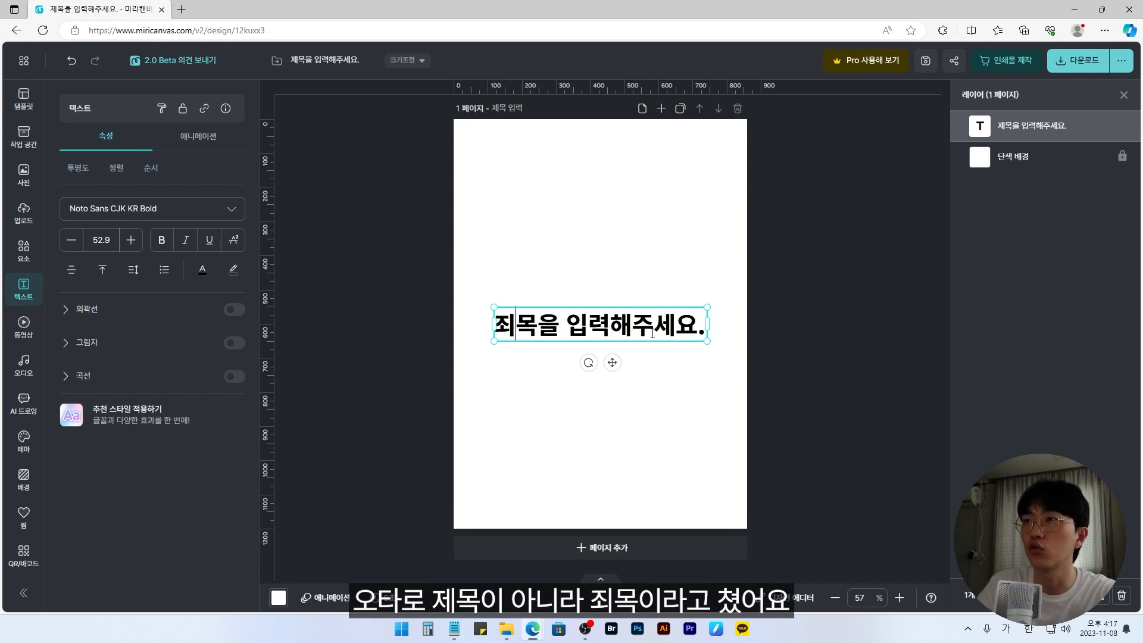
{"action": "left_click", "coordinate": [659, 287]}
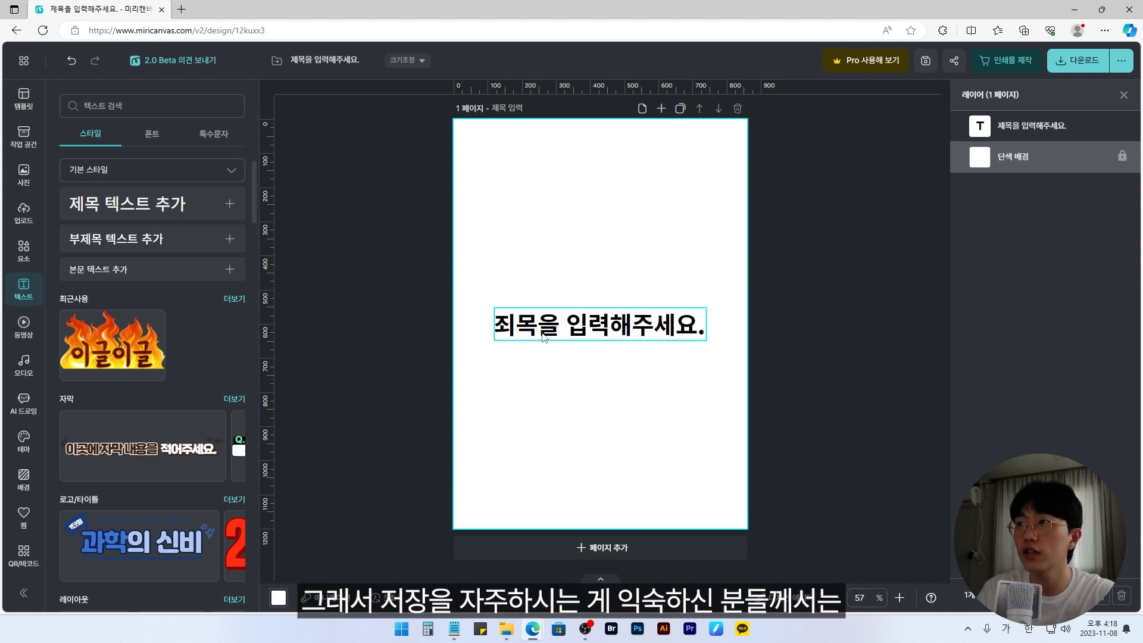
Step: Turn off automatic saving (자동 저장) and save the design manually
{"action": "left_click", "coordinate": [24, 60]}
{"action": "left_click", "coordinate": [177, 257]}
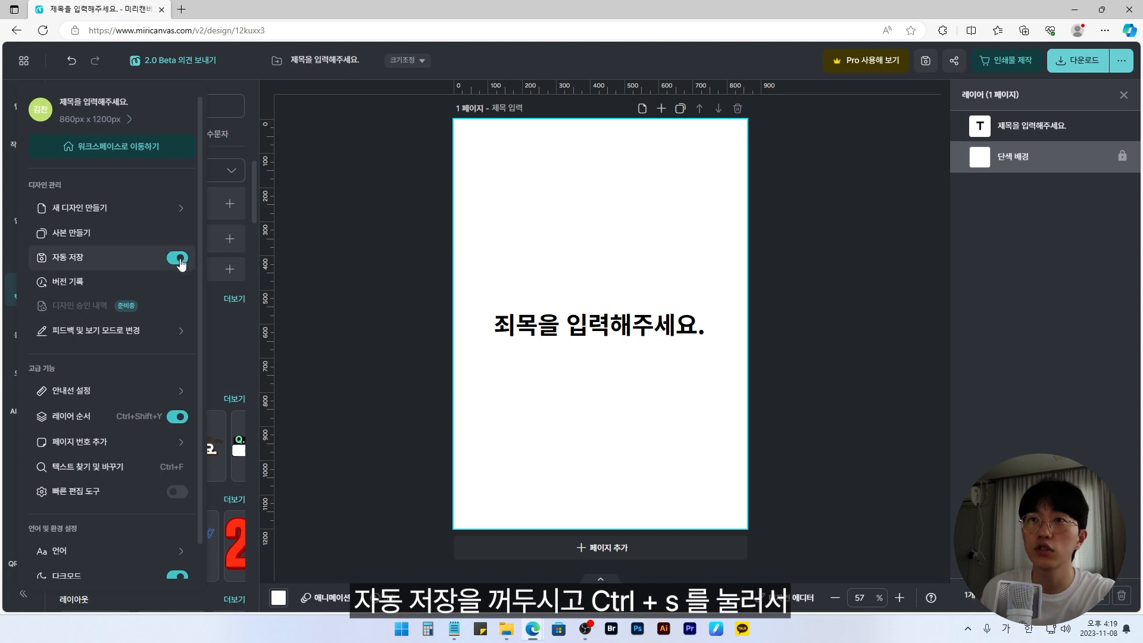
{"action": "left_click", "coordinate": [601, 260]}
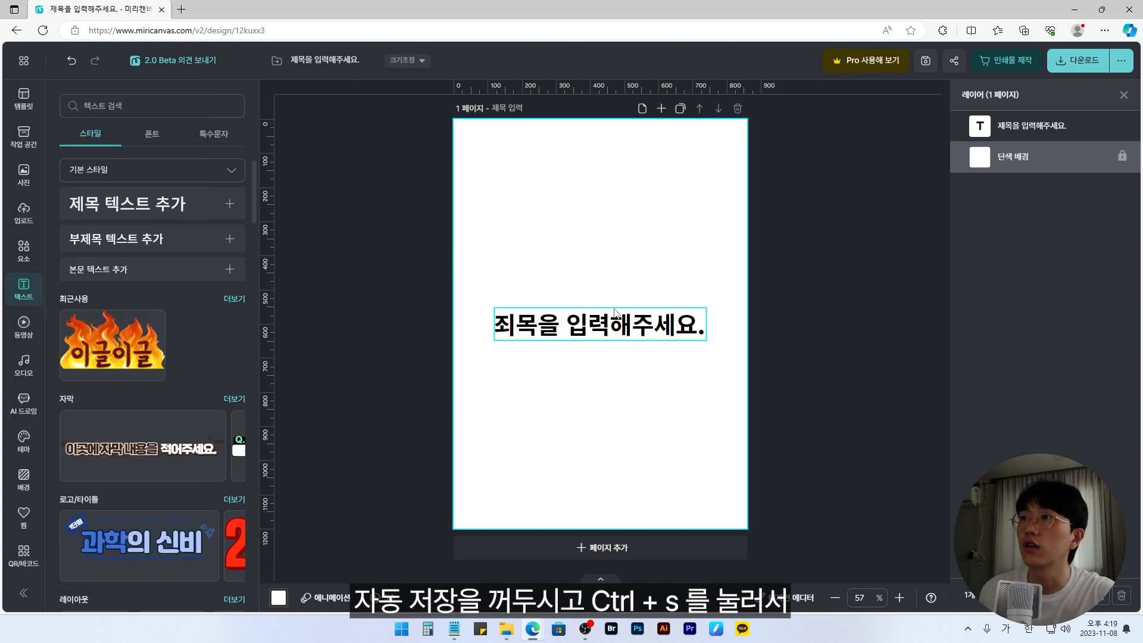
{"action": "key", "text": "ctrl+s"}
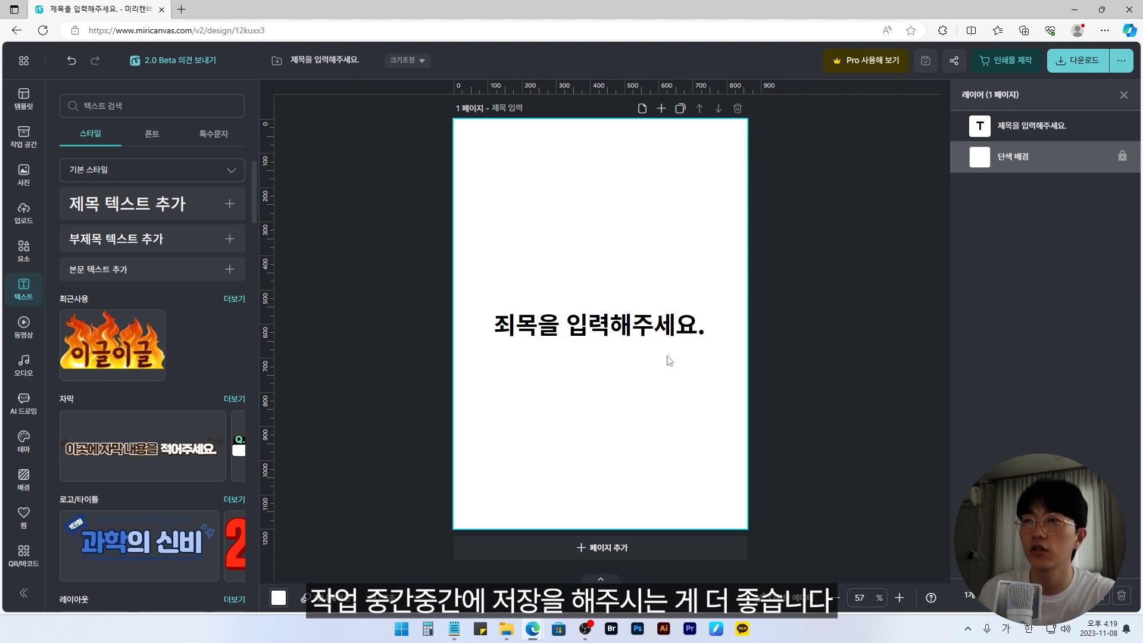
Step: Move the heading text from the middle up to the upper third of the page
{"action": "left_click", "coordinate": [669, 326]}
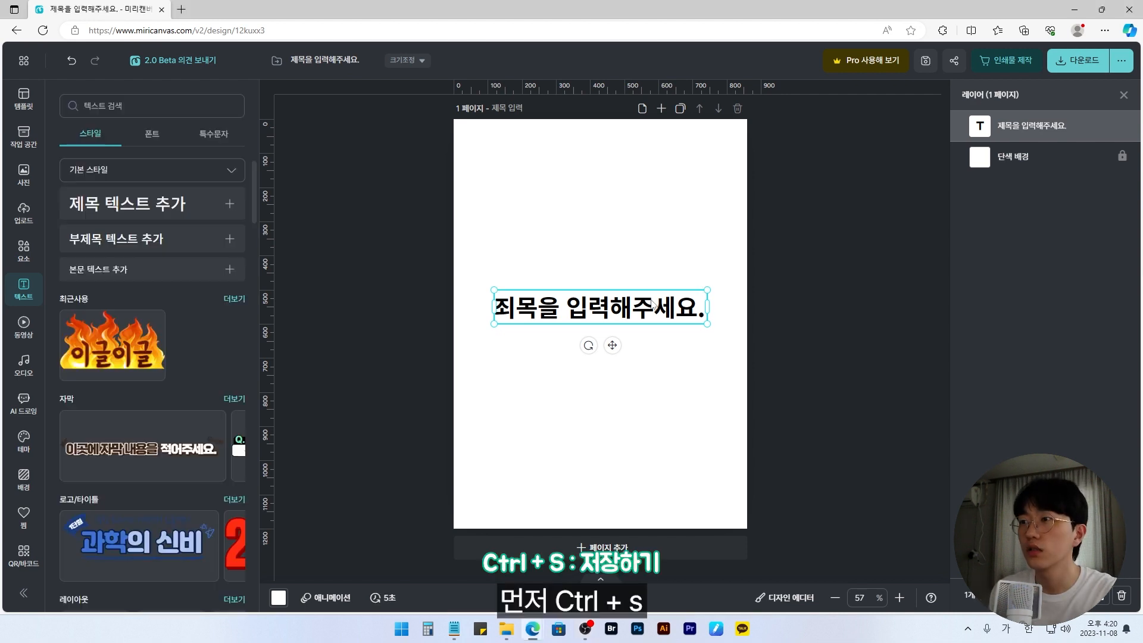
{"action": "left_click_drag", "start_coordinate": [653, 322], "coordinate": [656, 269]}
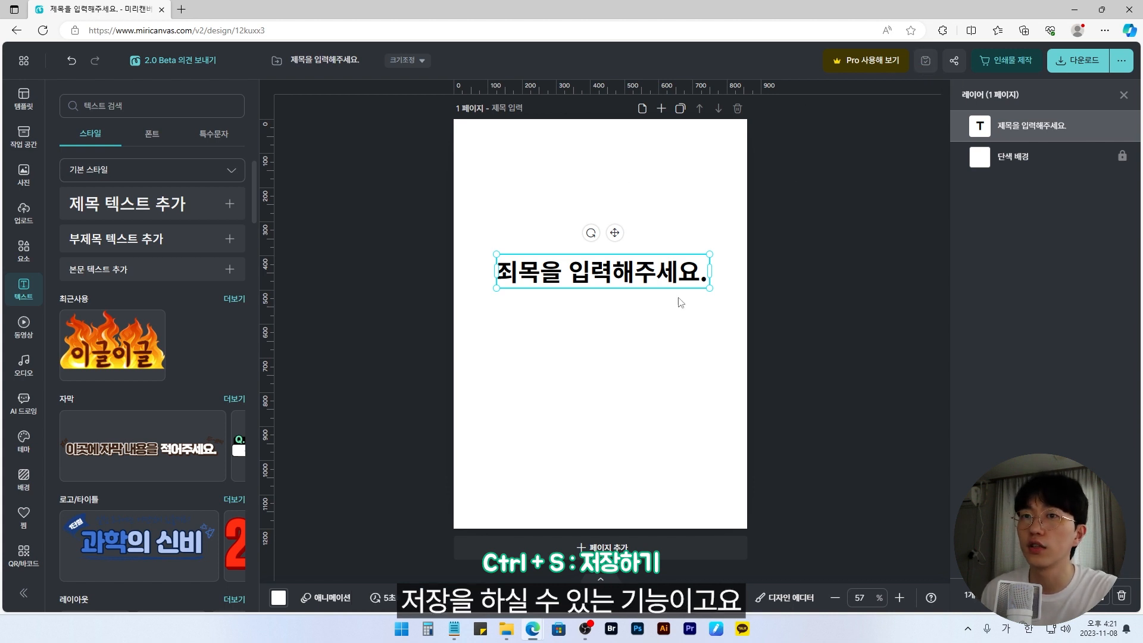
{"action": "left_click_drag", "start_coordinate": [677, 283], "coordinate": [671, 238]}
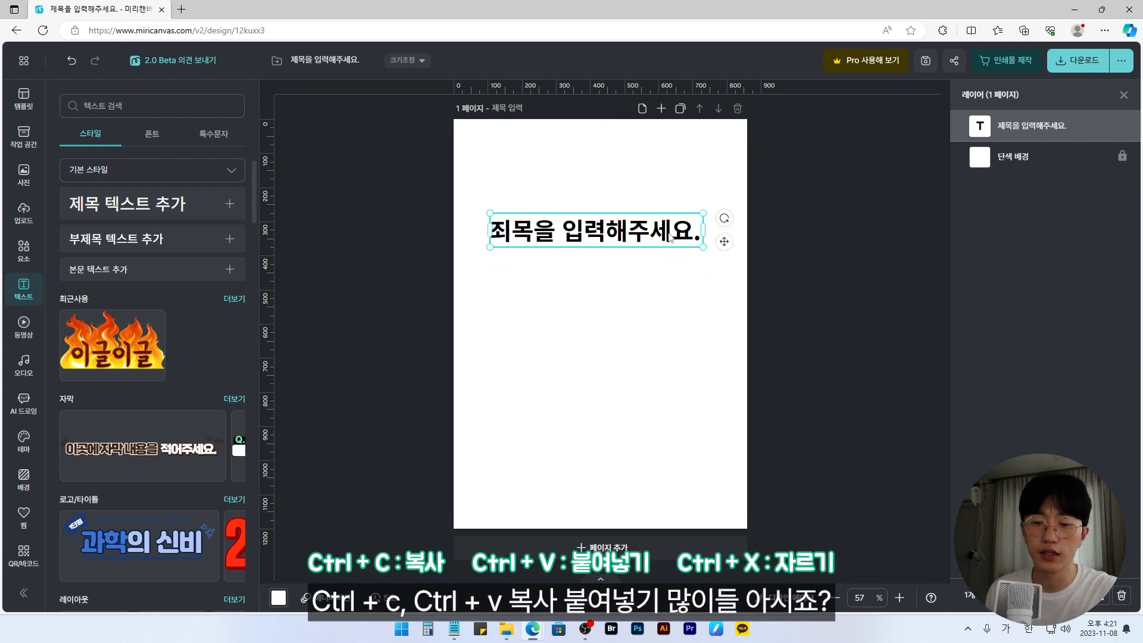
Step: Copy and paste the heading text and place the copy just below the original
{"action": "key", "text": "ctrl+c"}
{"action": "key", "text": "ctrl+v"}
{"action": "left_click_drag", "start_coordinate": [642, 256], "coordinate": [650, 298]}
{"action": "left_click", "coordinate": [650, 235]}
{"action": "left_click", "coordinate": [654, 292]}
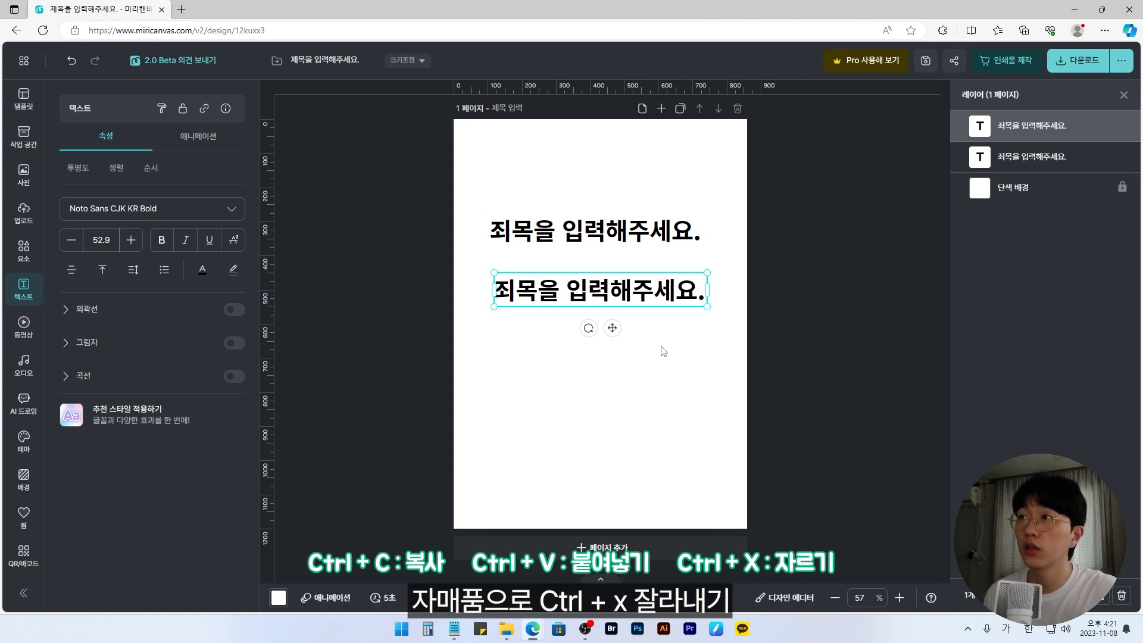
Step: Cut the lower heading copy and paste it back onto the page
{"action": "key", "text": "ctrl+x"}
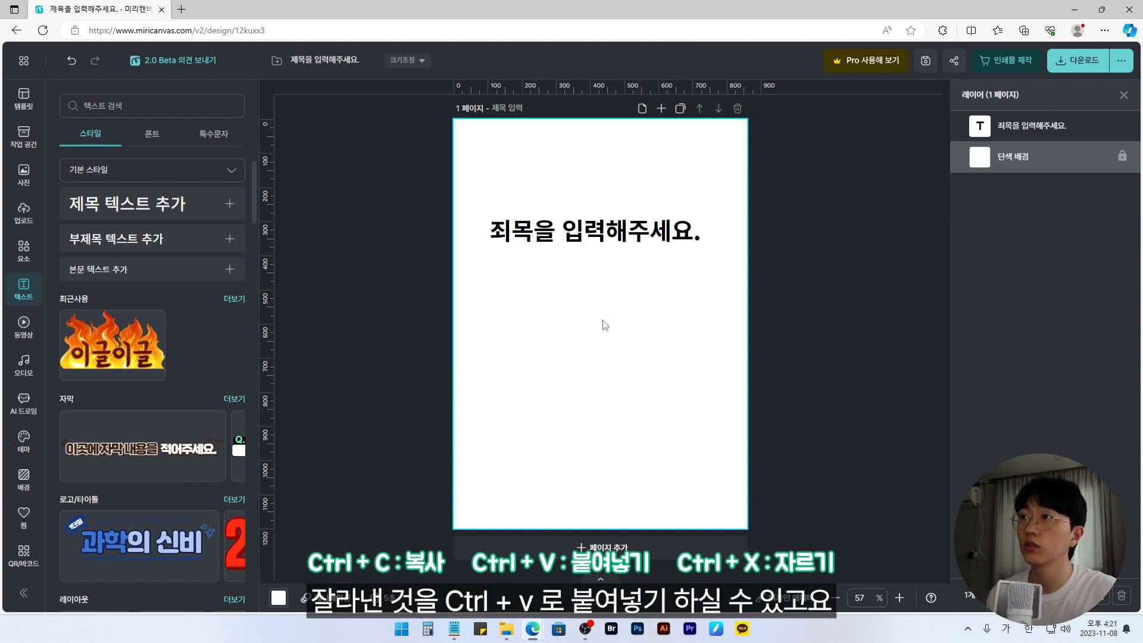
{"action": "key", "text": "ctrl+v"}
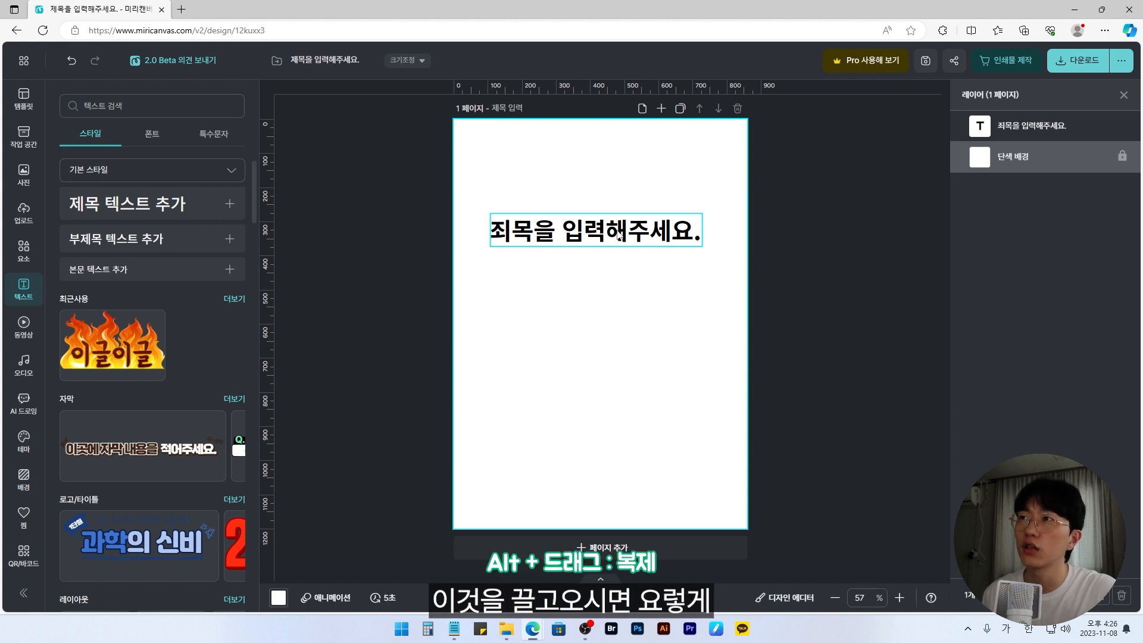
Step: Duplicate the heading text several times by pulling copies to other spots on the page
{"action": "left_click_drag", "start_coordinate": [603, 235], "coordinate": [578, 492], "text": "alt"}
{"action": "left_click_drag", "start_coordinate": [639, 458], "coordinate": [647, 191], "text": "alt"}
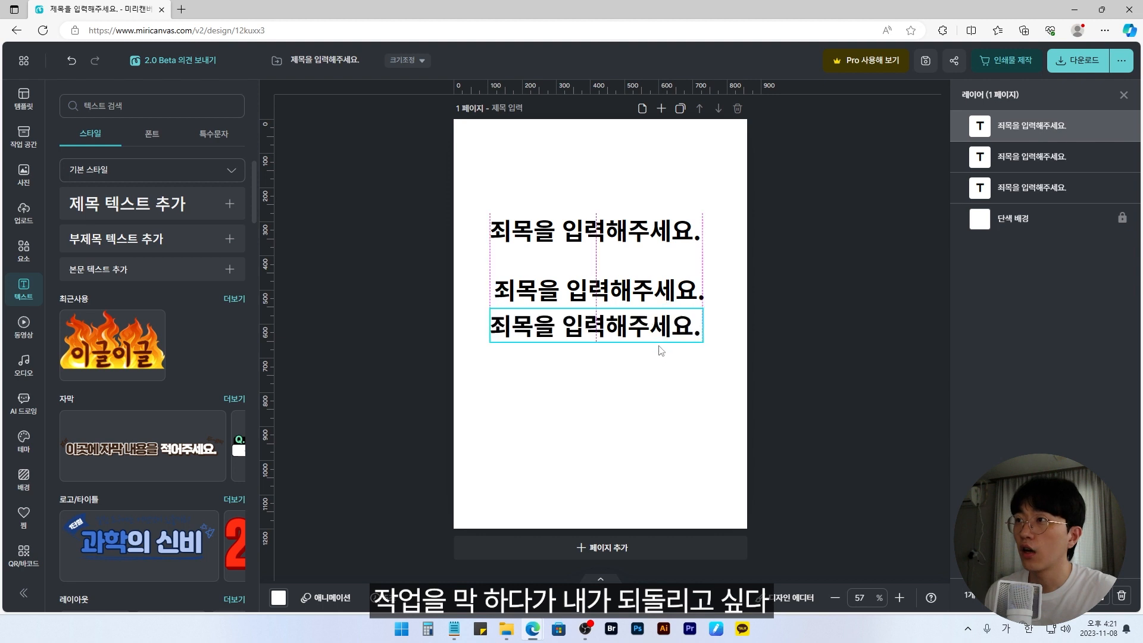
{"action": "left_click_drag", "start_coordinate": [624, 324], "coordinate": [682, 412], "text": "alt"}
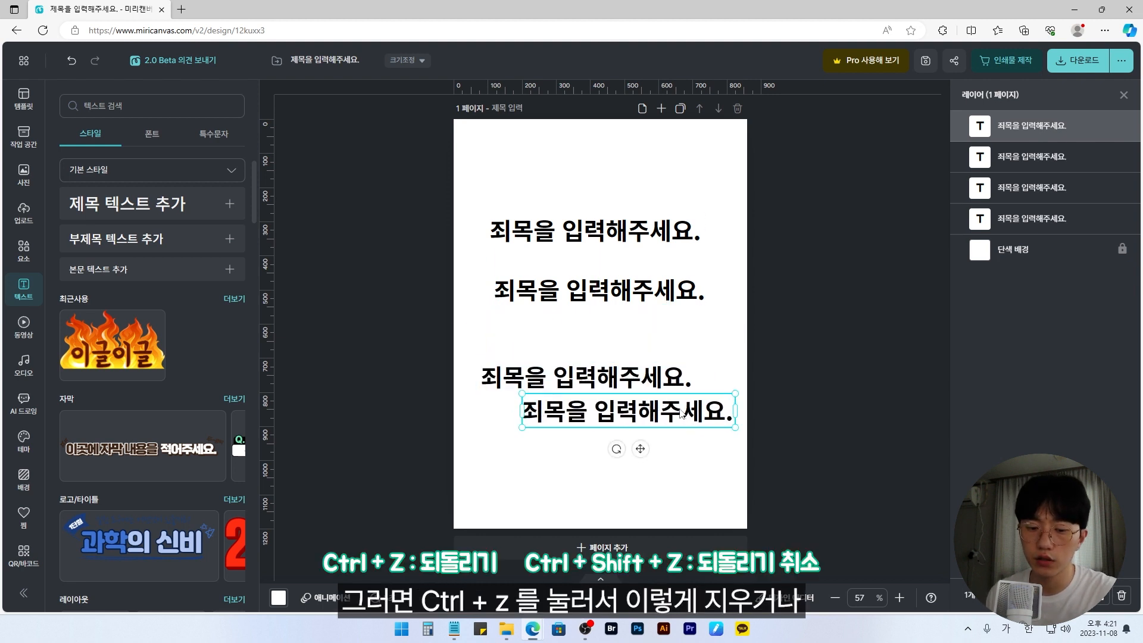
Step: Undo the last two heading duplications and redo them
{"action": "key", "text": "ctrl+z"}
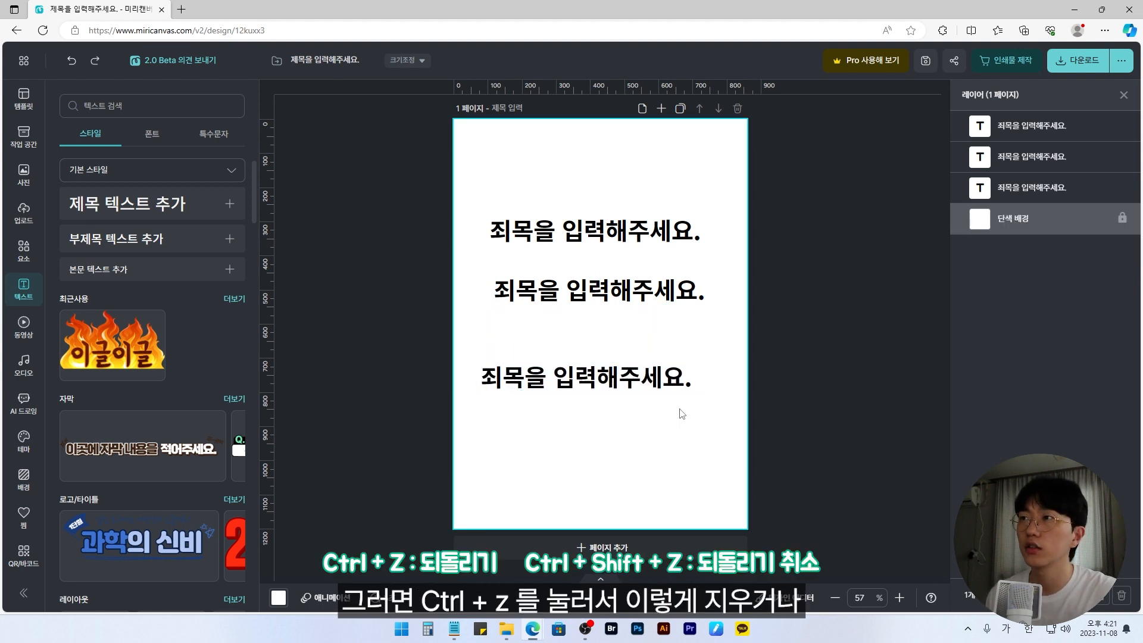
{"action": "key", "text": "ctrl+z"}
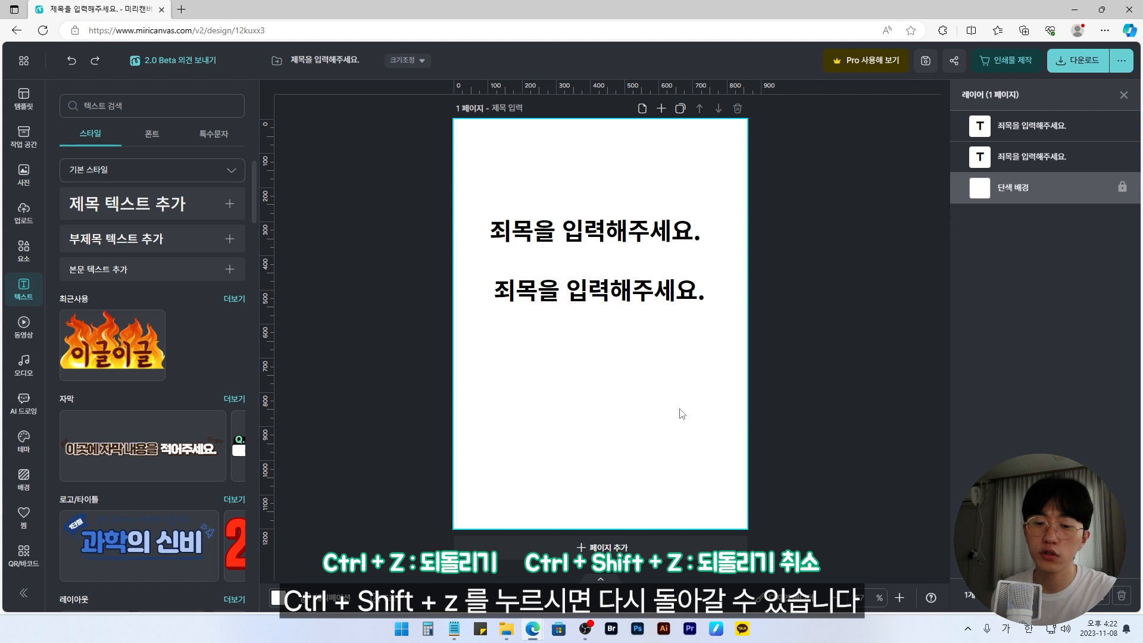
{"action": "key", "text": "ctrl+shift+z"}
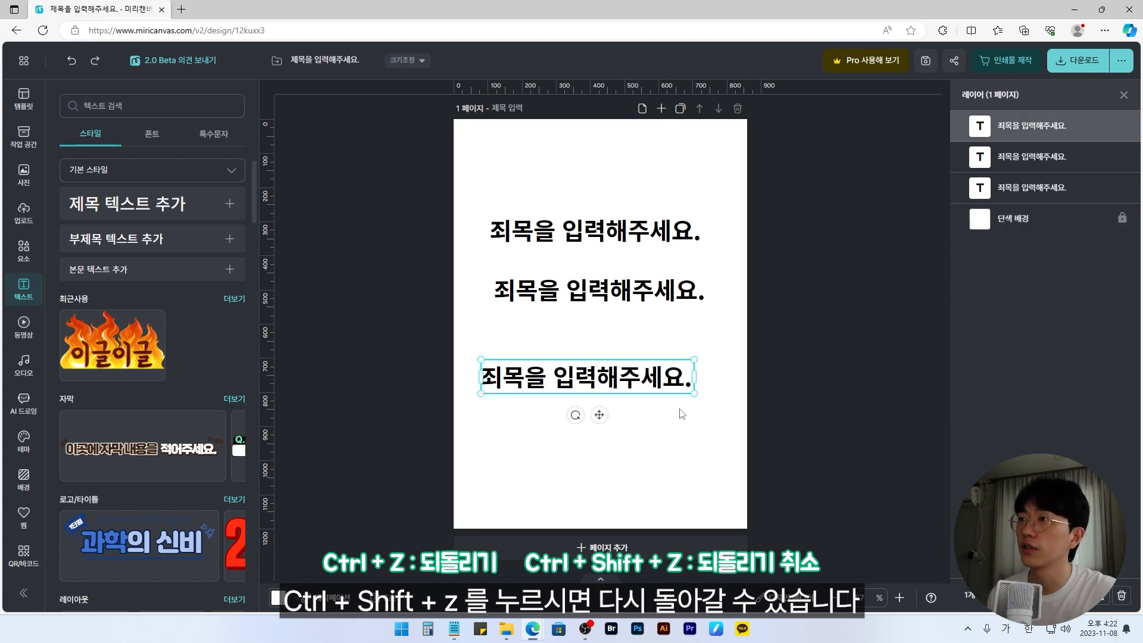
{"action": "key", "text": "ctrl+shift+z"}
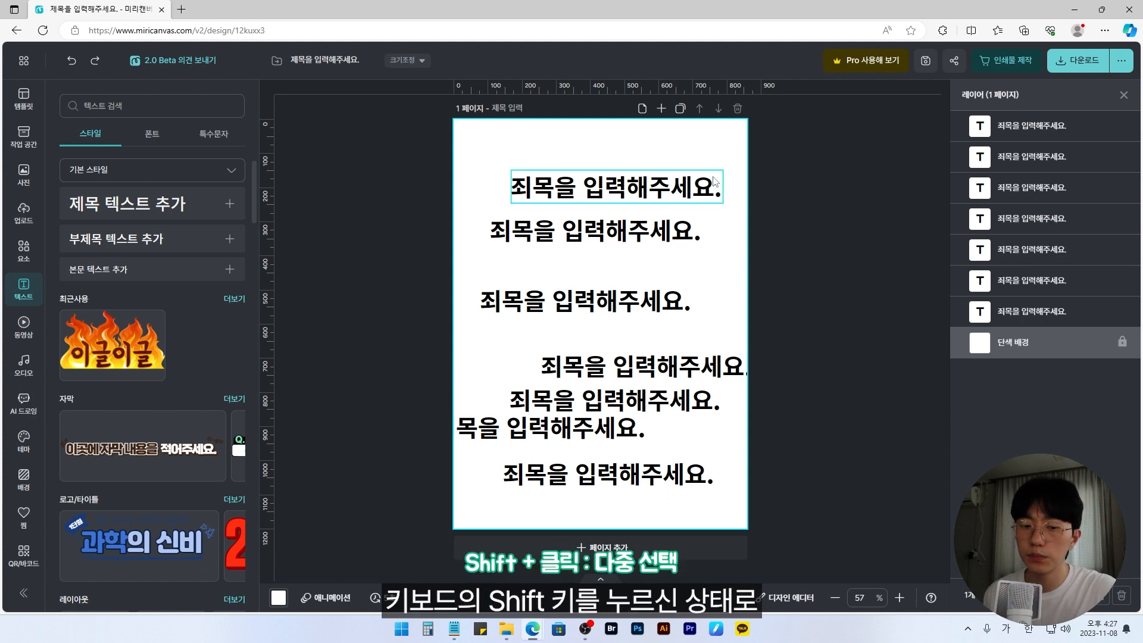
Step: Select the four uppermost heading texts together and move them slightly up the page
{"action": "left_click", "coordinate": [667, 187]}
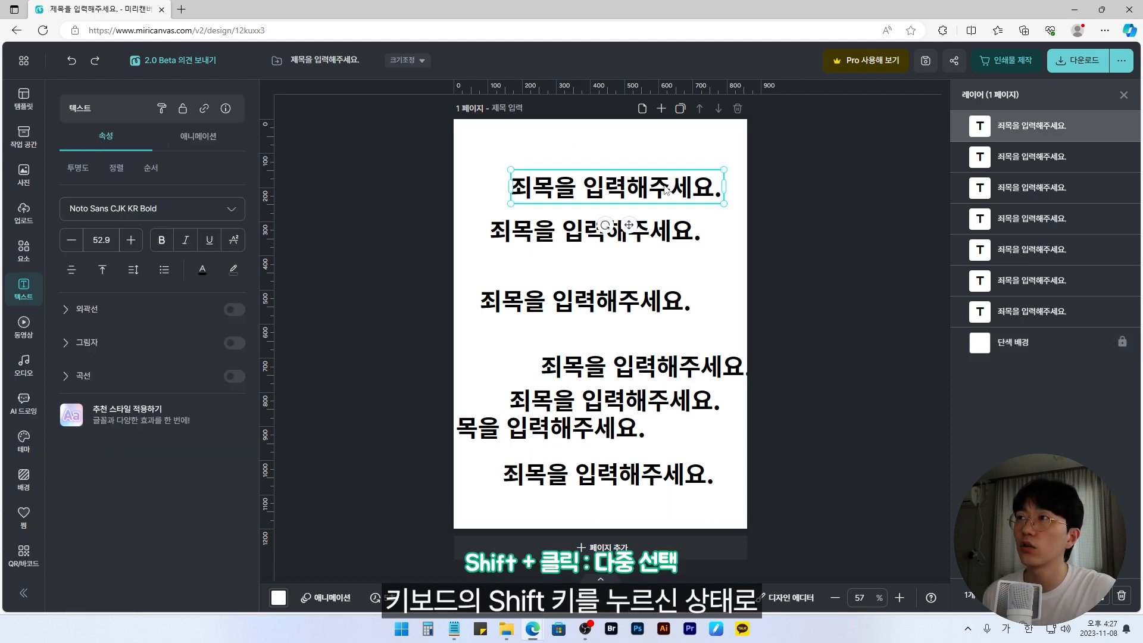
{"action": "left_click", "coordinate": [667, 237], "text": "shift"}
{"action": "left_click", "coordinate": [661, 301], "text": "shift"}
{"action": "left_click", "coordinate": [657, 357], "text": "shift"}
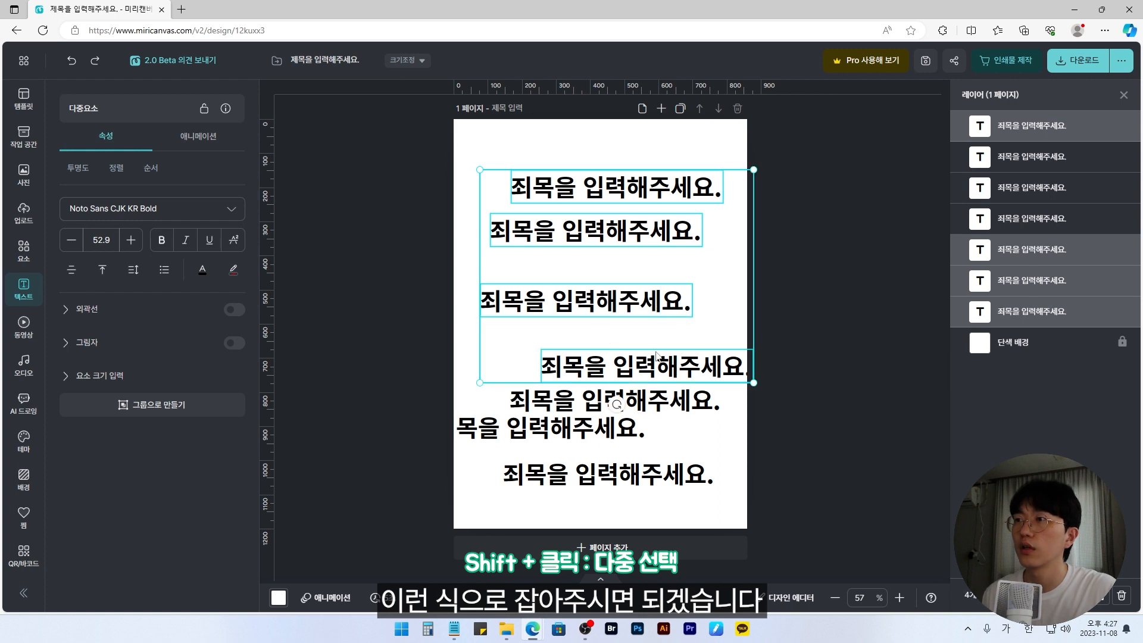
{"action": "left_click_drag", "start_coordinate": [655, 311], "coordinate": [665, 283]}
Step: Select five of the heading texts together through their layers, starting with the bottommost text layer, and clear the selection
{"action": "left_click", "coordinate": [722, 383]}
{"action": "left_click", "coordinate": [1035, 255]}
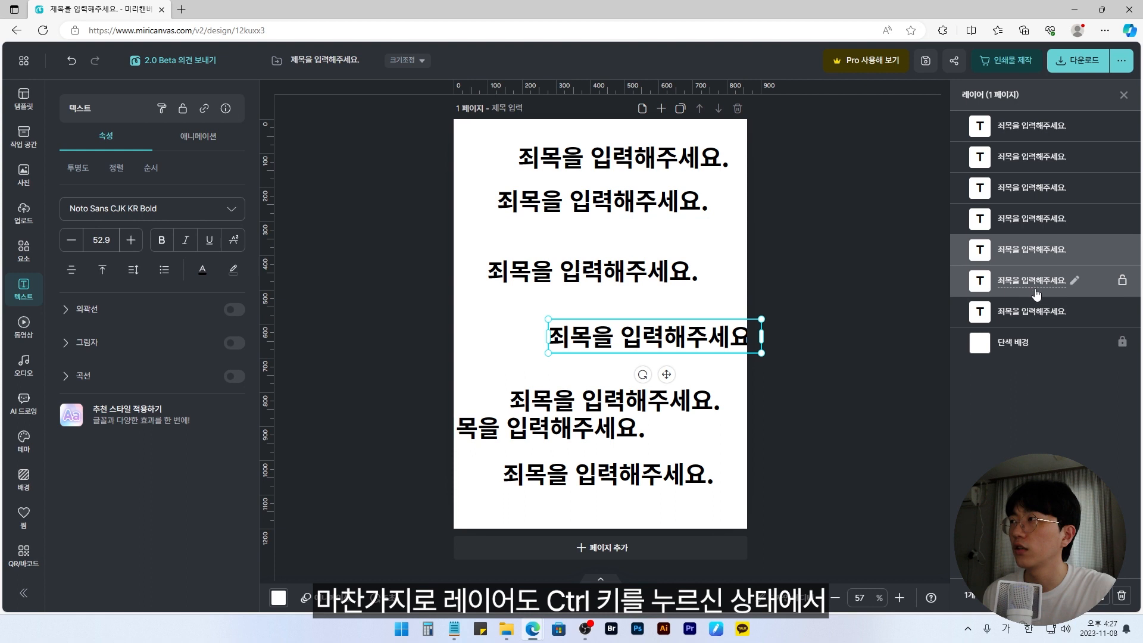
{"action": "left_click", "coordinate": [1034, 309]}
{"action": "left_click", "coordinate": [1016, 339]}
{"action": "left_click", "coordinate": [1016, 311]}
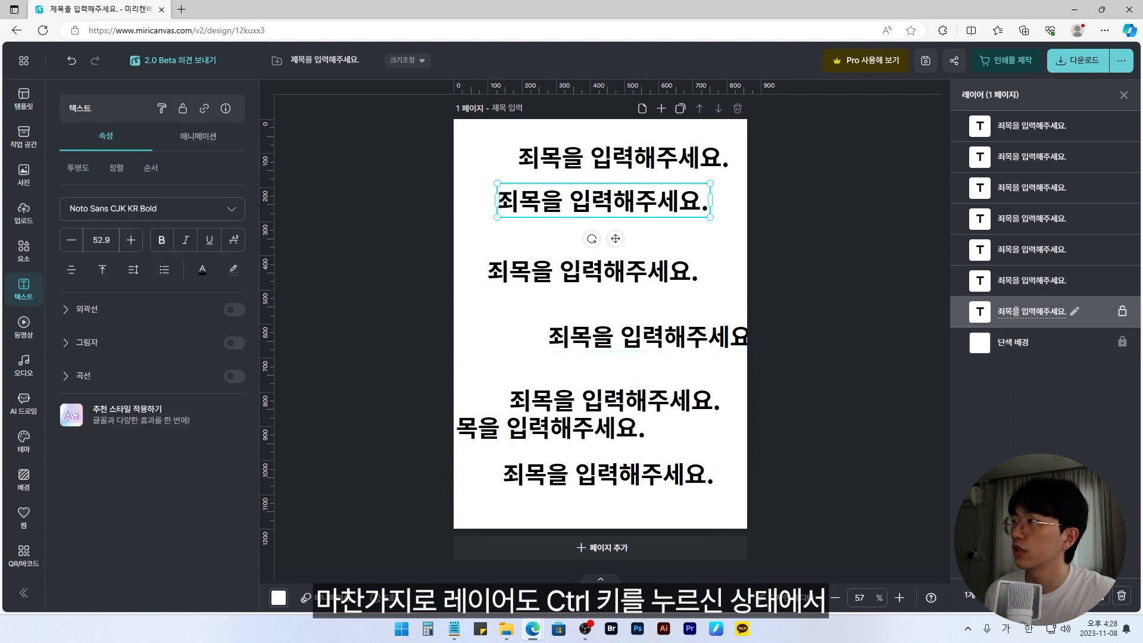
{"action": "left_click", "coordinate": [1022, 280], "text": "ctrl"}
{"action": "left_click", "coordinate": [1027, 250], "text": "ctrl"}
{"action": "left_click", "coordinate": [1037, 193], "text": "ctrl"}
{"action": "left_click", "coordinate": [1042, 136], "text": "ctrl"}
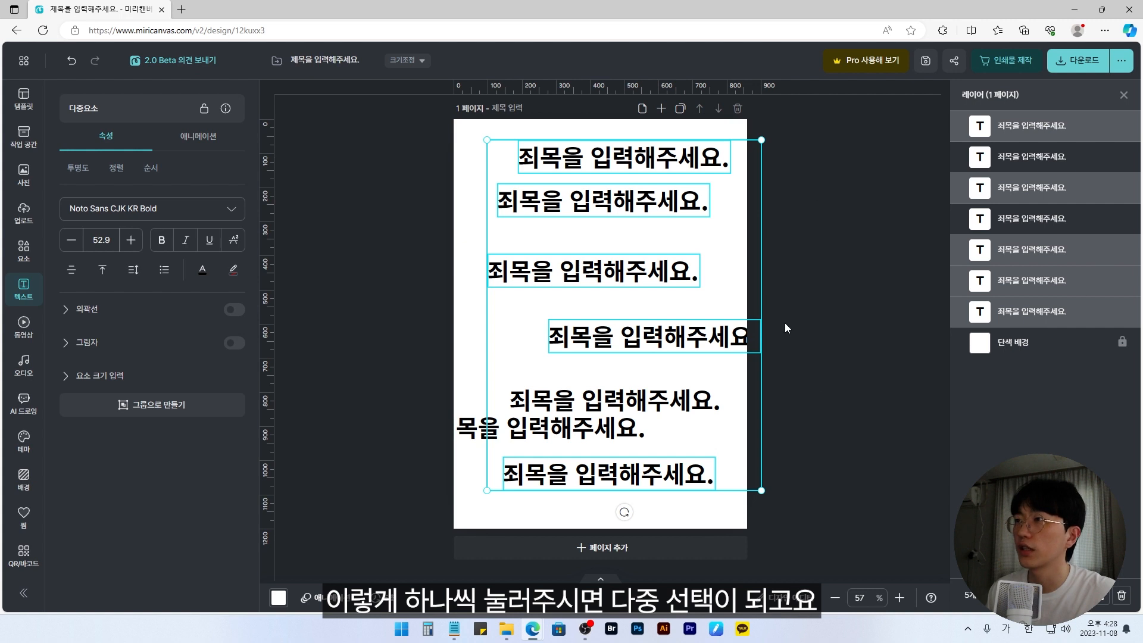
{"action": "left_click", "coordinate": [826, 296]}
Step: Select the two topmost heading texts together and group them
{"action": "left_click_drag", "start_coordinate": [773, 141], "coordinate": [607, 217]}
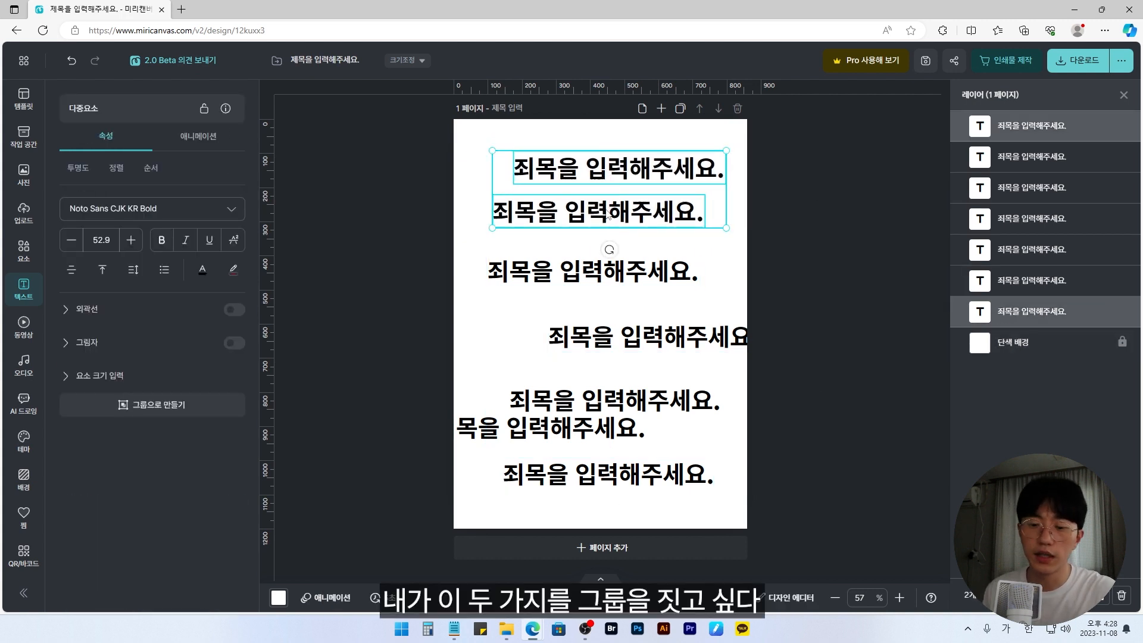
{"action": "key", "text": "ctrl+g"}
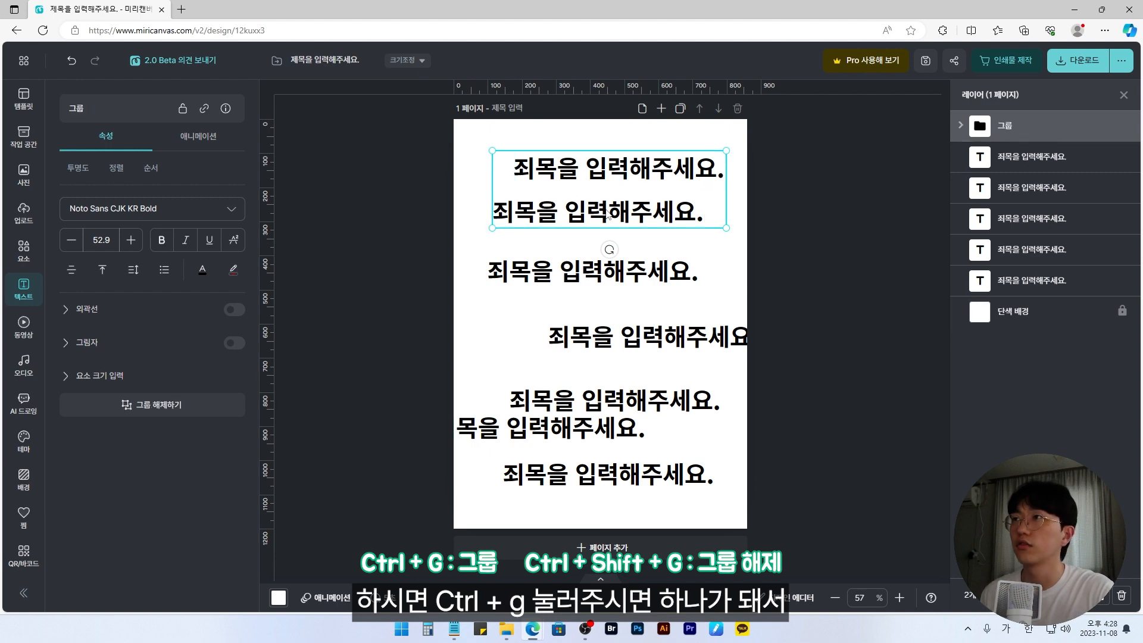
Step: Shift the group of two headings slightly on the page and ungroup it
{"action": "left_click", "coordinate": [777, 216]}
{"action": "left_click_drag", "start_coordinate": [659, 151], "coordinate": [686, 168]}
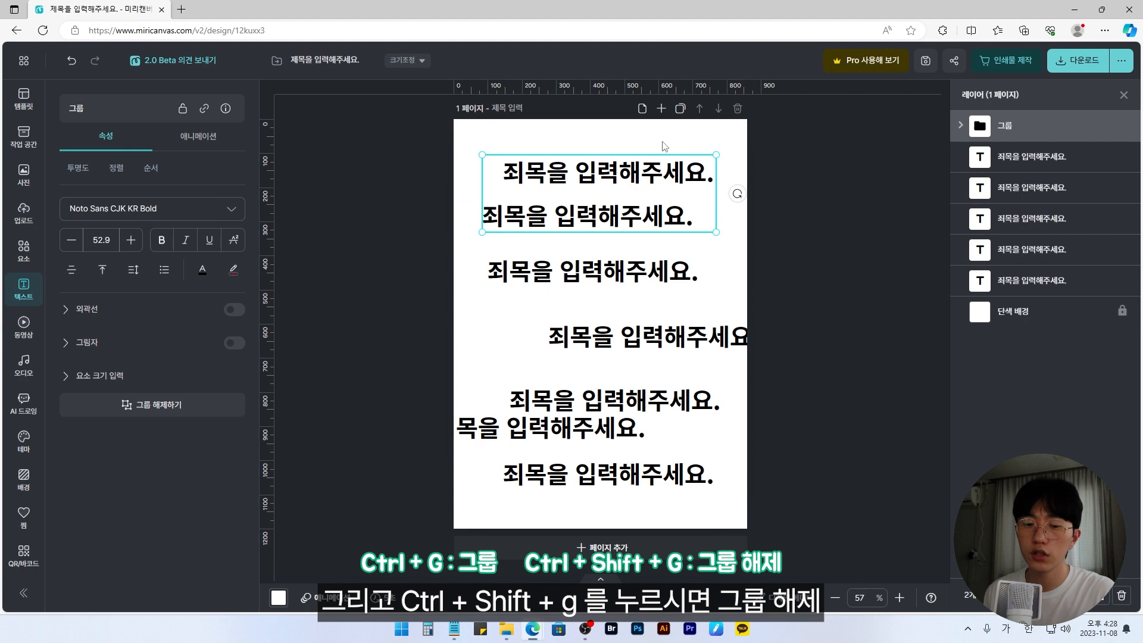
{"action": "key", "text": "ctrl+shift+g"}
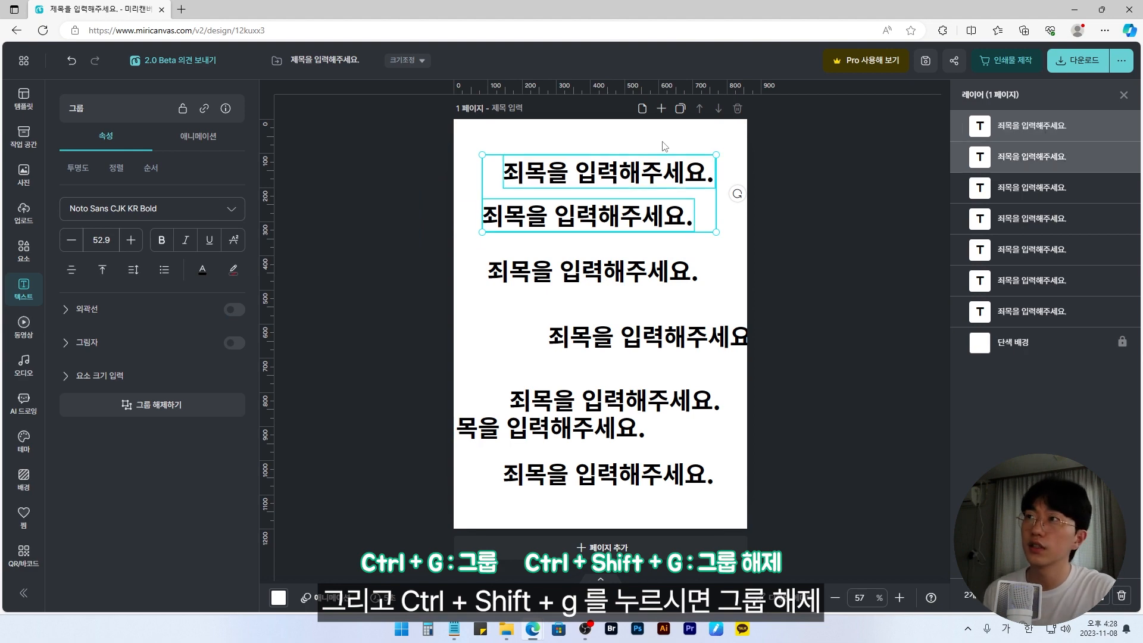
Step: Clear the selection, move the topmost heading text on its own down the page, and undo the move
{"action": "left_click", "coordinate": [755, 152]}
{"action": "left_click_drag", "start_coordinate": [682, 164], "coordinate": [752, 223]}
{"action": "key", "text": "ctrl+z"}
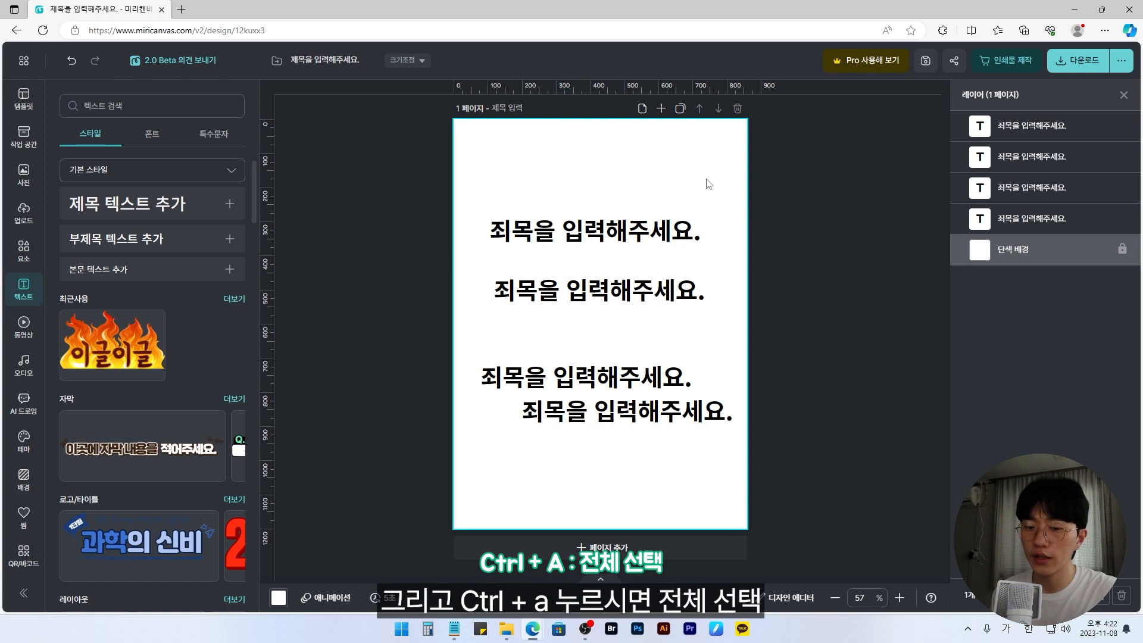
Step: Select every heading text on the page at once and clear the selection
{"action": "key", "text": "ctrl+a"}
{"action": "left_click", "coordinate": [441, 165]}
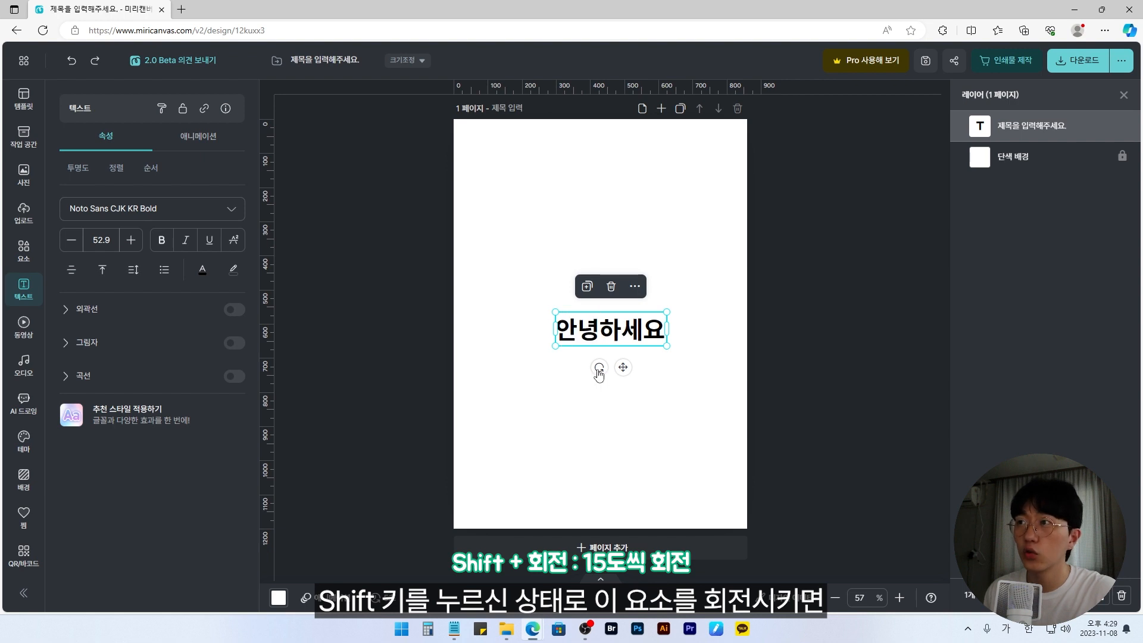
Step: Rotate the 안녕하세요 text in 15-degree increments
{"action": "left_click_drag", "start_coordinate": [599, 369], "coordinate": [619, 342]}
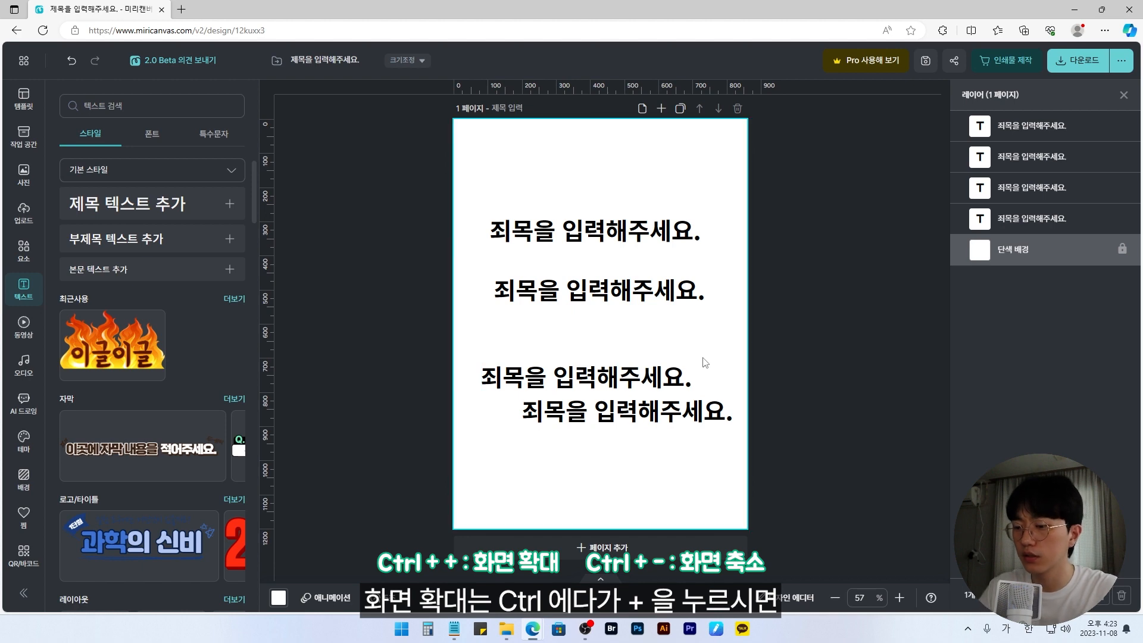
Step: Zoom the canvas in and out in preset steps, finishing at 75%
{"action": "key", "text": "ctrl+plus"}
{"action": "key", "text": "ctrl+plus"}
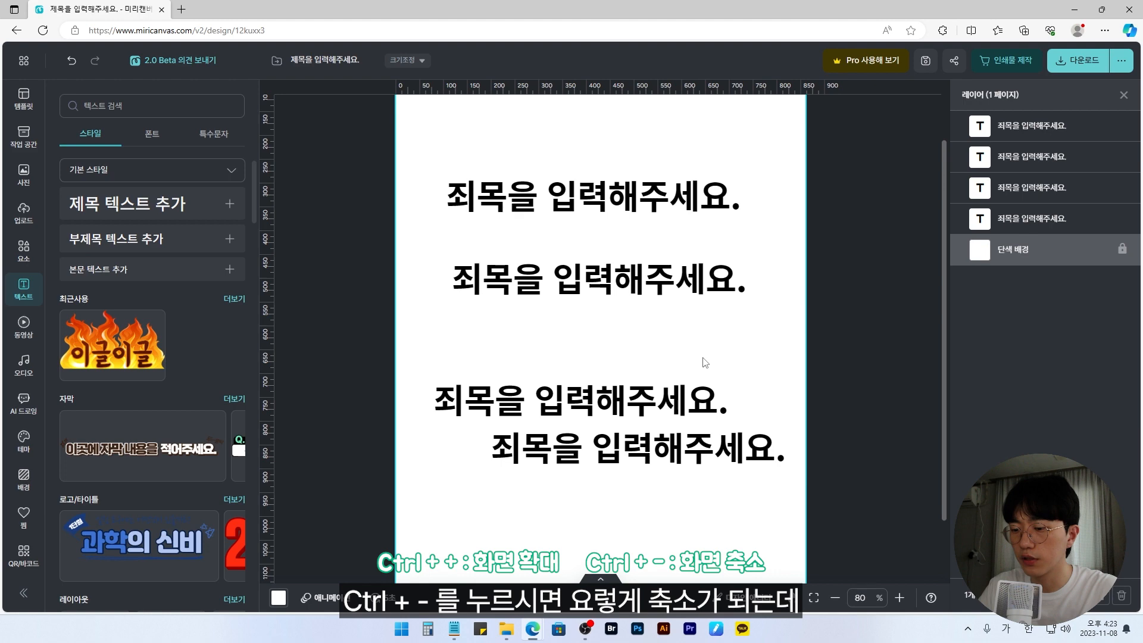
{"action": "key", "text": "ctrl+minus"}
{"action": "key", "text": "ctrl+minus"}
{"action": "key", "text": "ctrl+minus"}
{"action": "key", "text": "ctrl+plus"}
{"action": "key", "text": "ctrl+plus"}
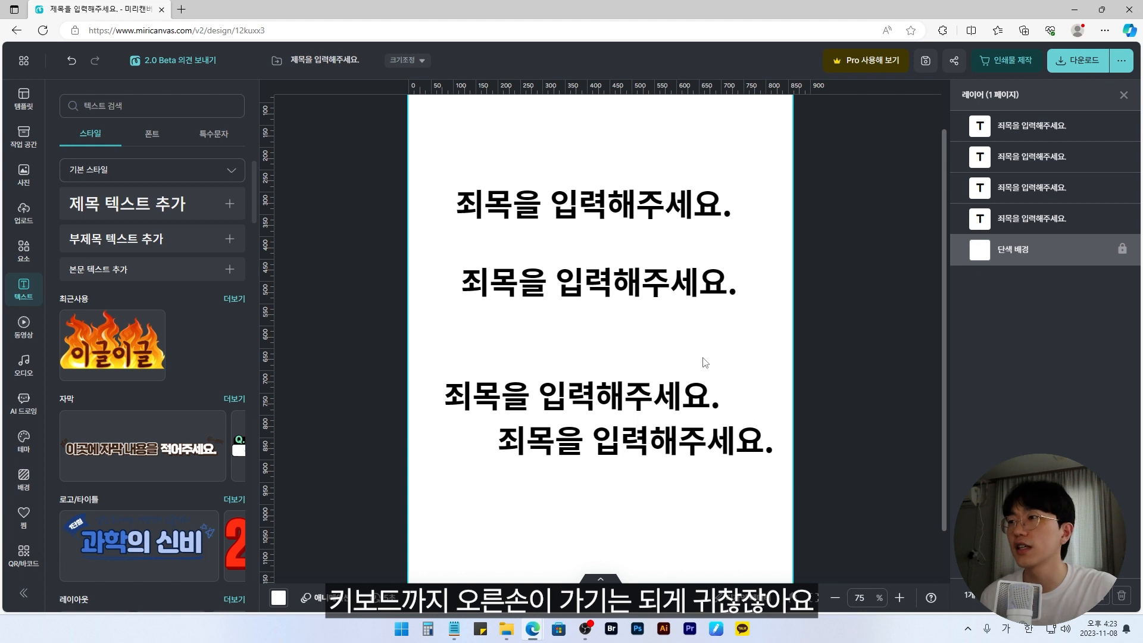
Step: Zoom the canvas out continuously to 25% and back in to 100%
{"action": "scroll", "coordinate": [649, 400], "scroll_direction": "up", "scroll_amount": 1}
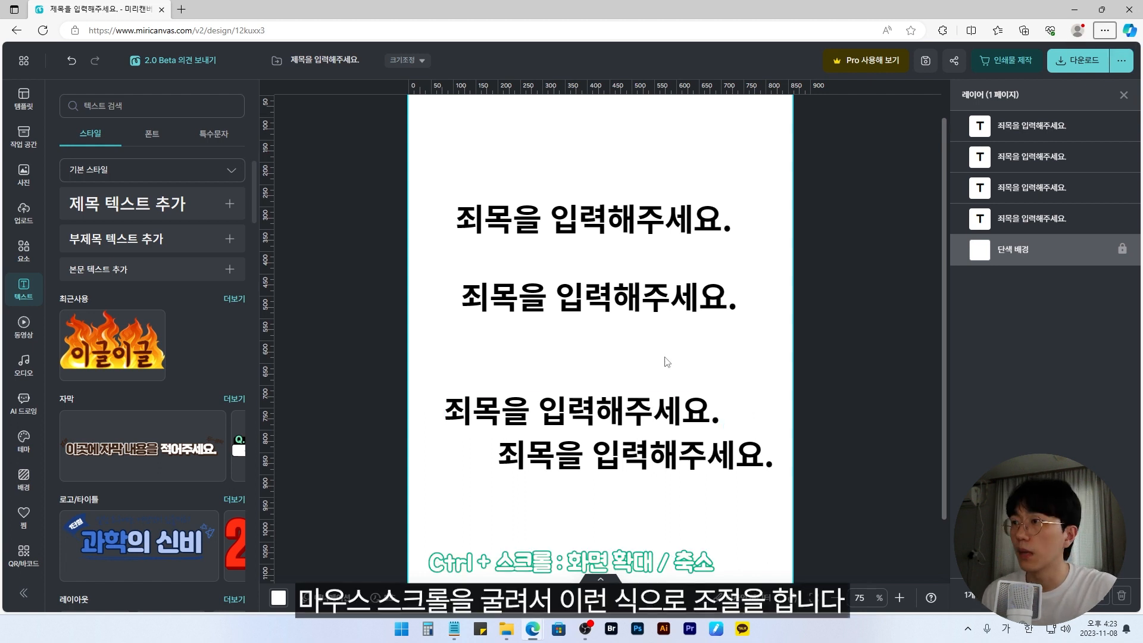
{"action": "scroll", "coordinate": [605, 350], "scroll_direction": "down", "scroll_amount": 1}
{"action": "scroll", "coordinate": [604, 350], "scroll_direction": "down", "scroll_amount": 1}
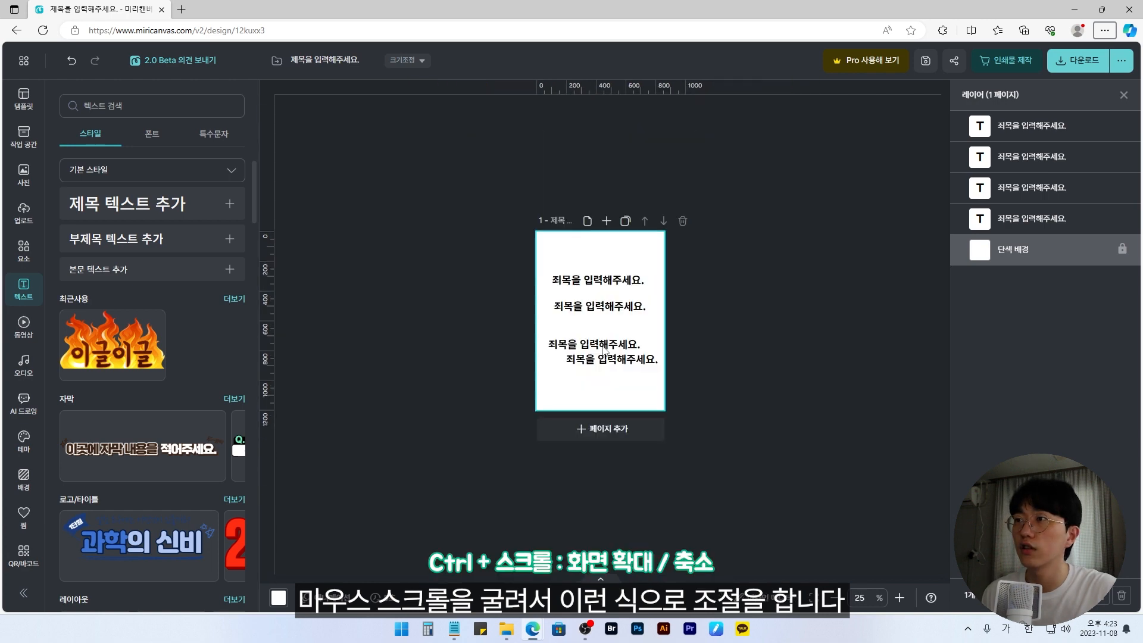
{"action": "scroll", "coordinate": [604, 350], "scroll_direction": "up", "scroll_amount": 3}
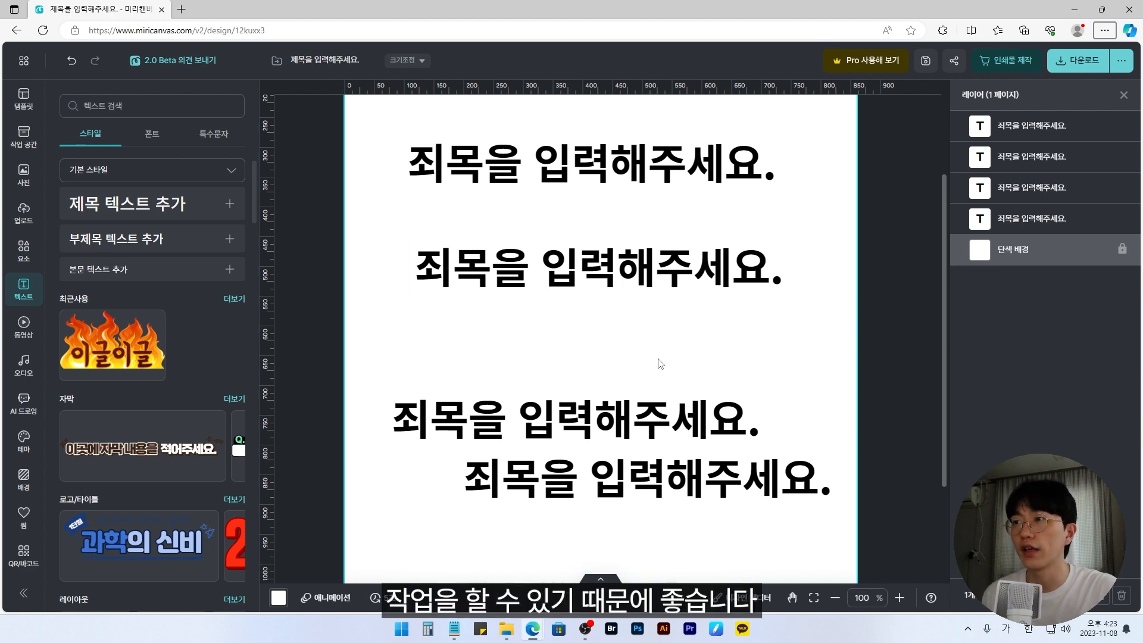
Step: Switch the canvas repeatedly between 100% and fit-to-screen, starting from enlarged views such as 500%
{"action": "key", "text": "ctrl+0"}
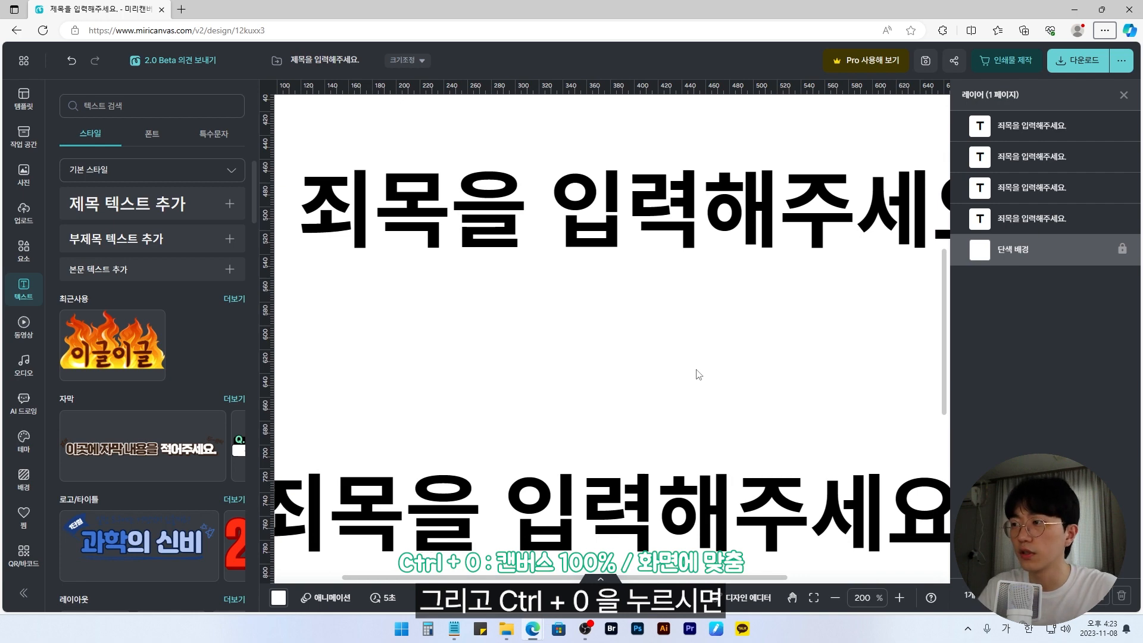
{"action": "scroll", "coordinate": [593, 288], "scroll_direction": "up", "scroll_amount": 3}
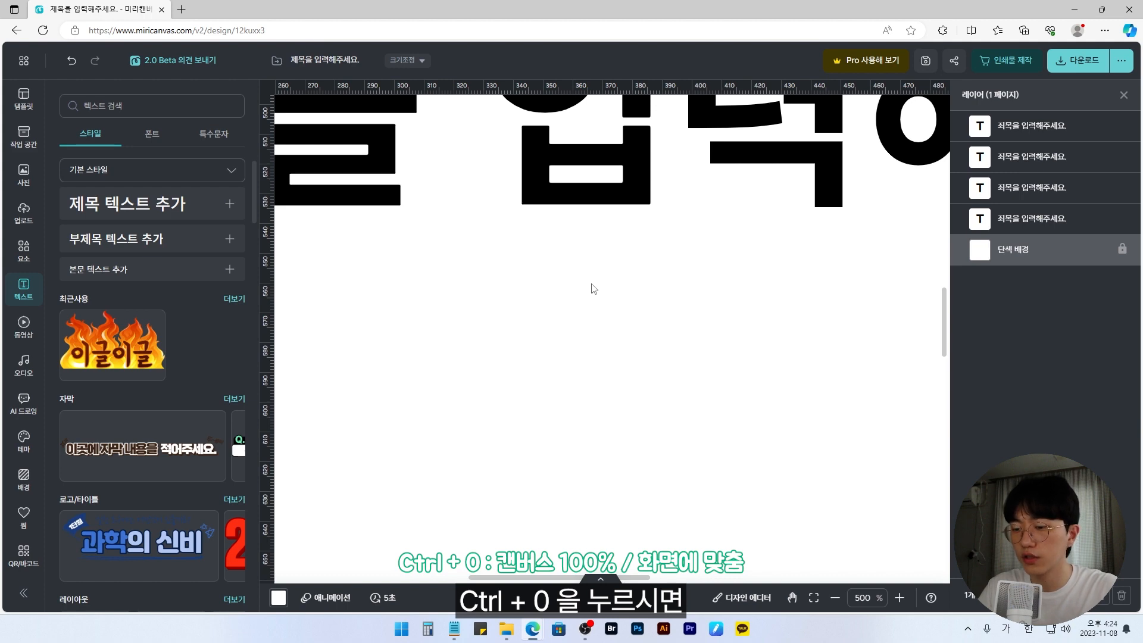
{"action": "key", "text": "ctrl+0"}
{"action": "scroll", "coordinate": [665, 370], "scroll_direction": "up", "scroll_amount": 3}
{"action": "scroll", "coordinate": [665, 370], "scroll_direction": "down", "scroll_amount": 2}
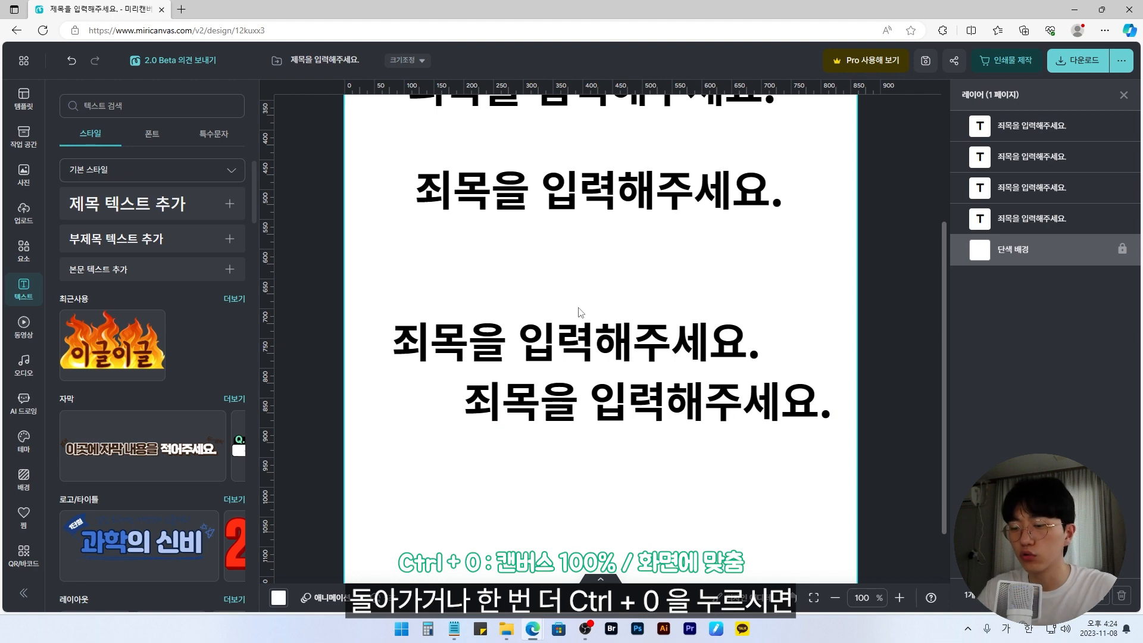
{"action": "key", "text": "ctrl+0"}
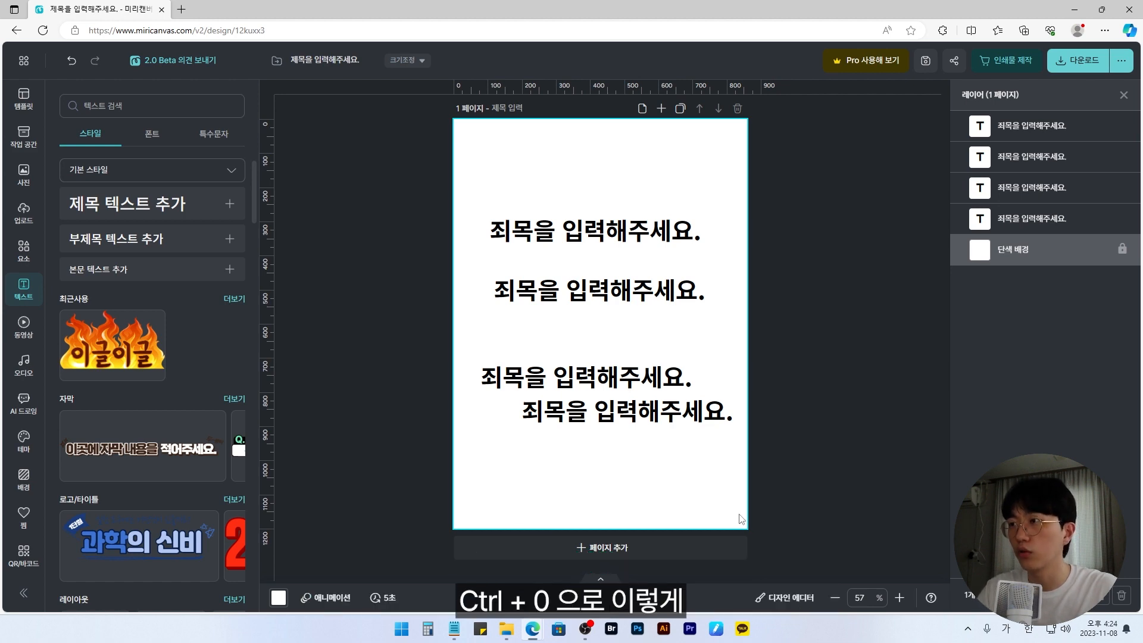
{"action": "key", "text": "ctrl+0"}
{"action": "key", "text": "ctrl+0"}
{"action": "key", "text": "ctrl+0"}
{"action": "key", "text": "ctrl+0"}
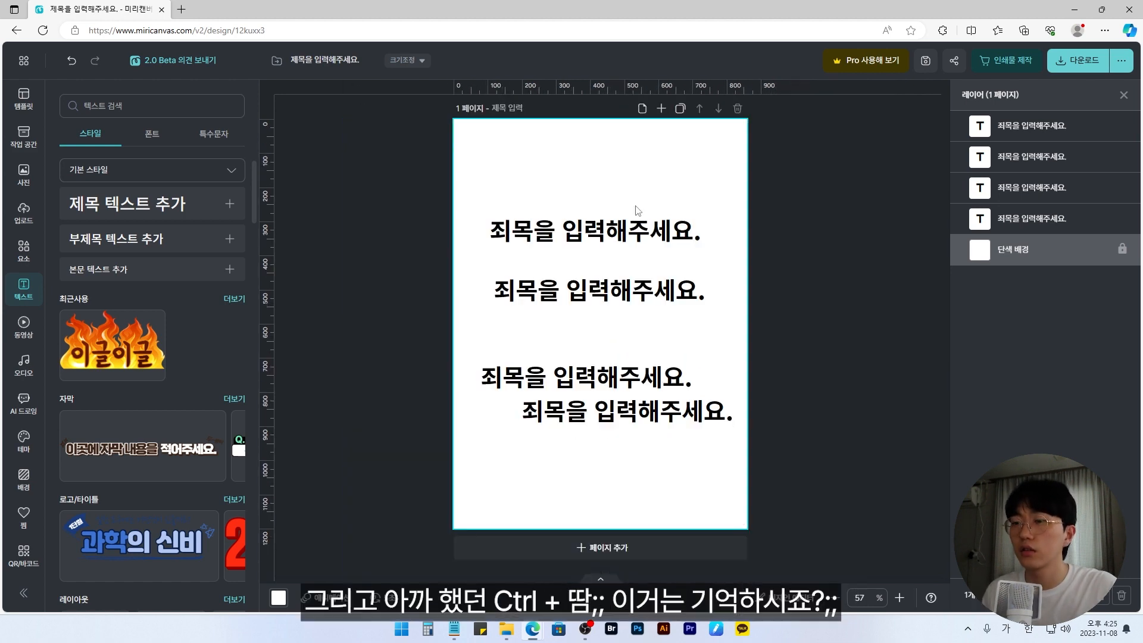
Step: Toggle the guide lines on and off several times, leaving them hidden
{"action": "key", "text": "ctrl+semicolon"}
{"action": "key", "text": "ctrl+semicolon"}
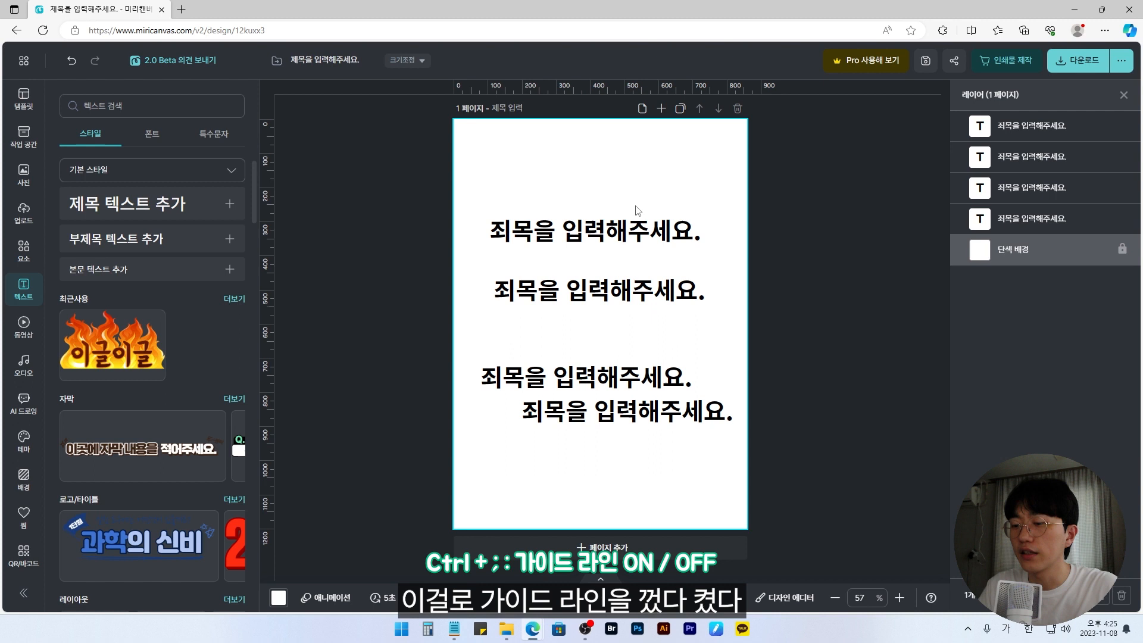
{"action": "key", "text": "ctrl+semicolon"}
{"action": "key", "text": "ctrl+semicolon"}
{"action": "key", "text": "ctrl+semicolon"}
{"action": "key", "text": "ctrl+semicolon"}
{"action": "key", "text": "ctrl+semicolon"}
{"action": "key", "text": "ctrl+semicolon"}
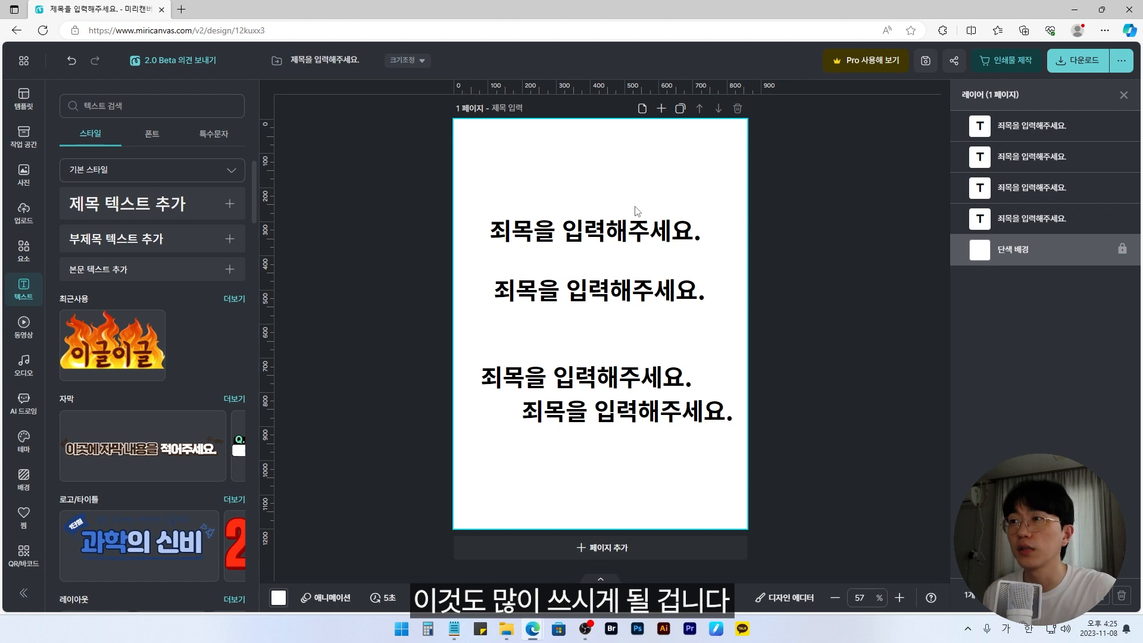
Step: Zoom in to 500%, pan across the enlarged heading text, and return the canvas to 100%
{"action": "scroll", "coordinate": [663, 339], "scroll_direction": "up", "scroll_amount": 10}
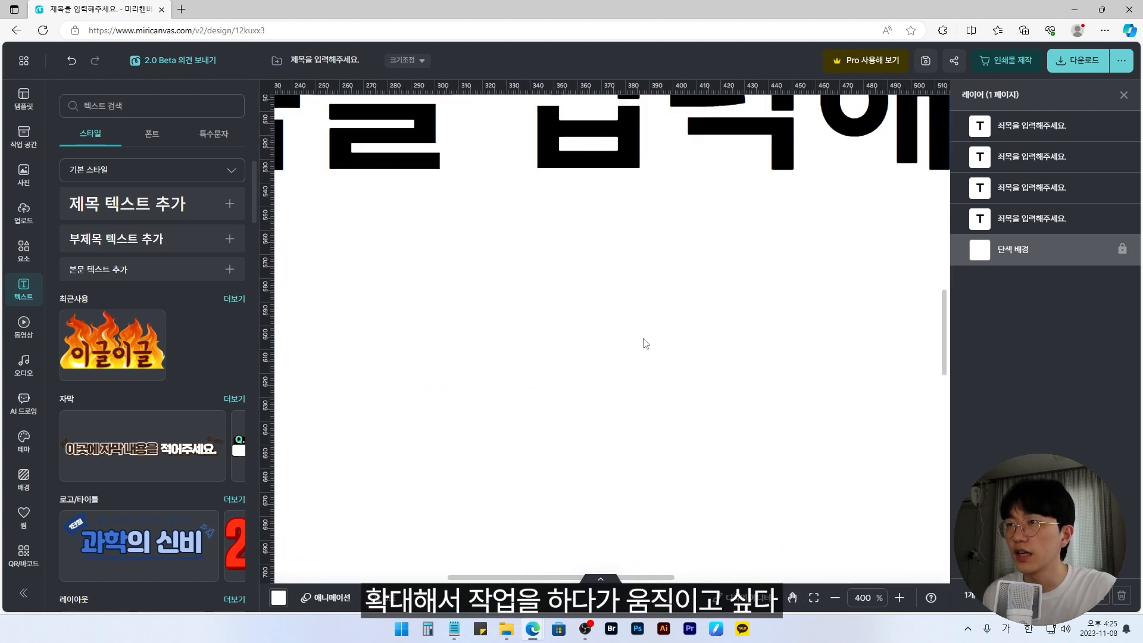
{"action": "scroll", "coordinate": [645, 344], "scroll_direction": "up", "scroll_amount": 1}
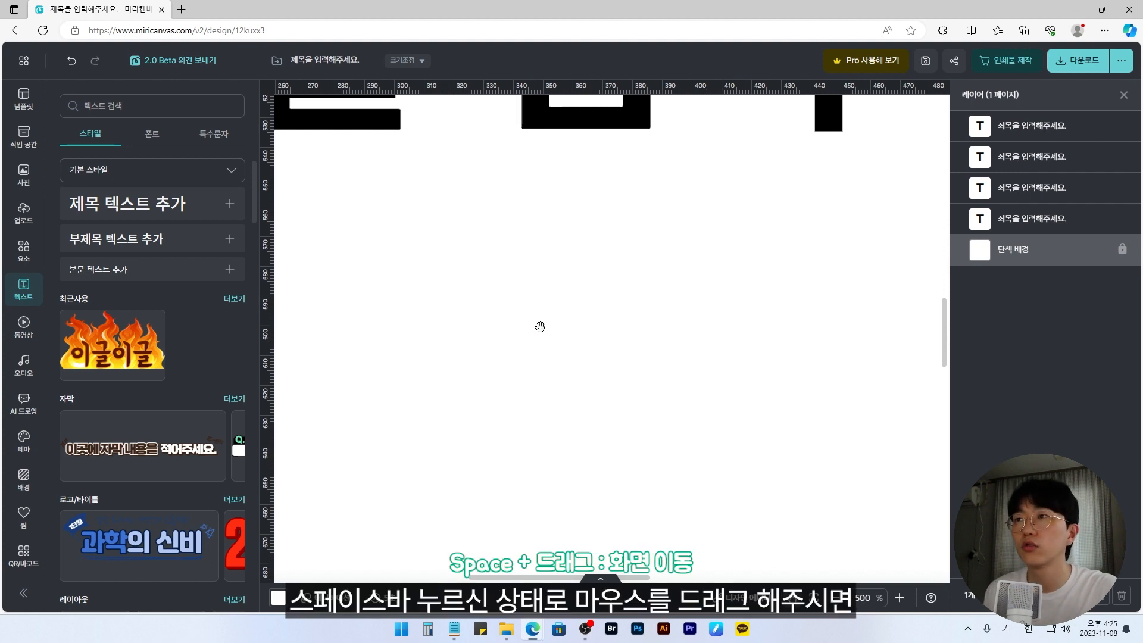
{"action": "left_click_drag", "start_coordinate": [447, 234], "coordinate": [686, 392]}
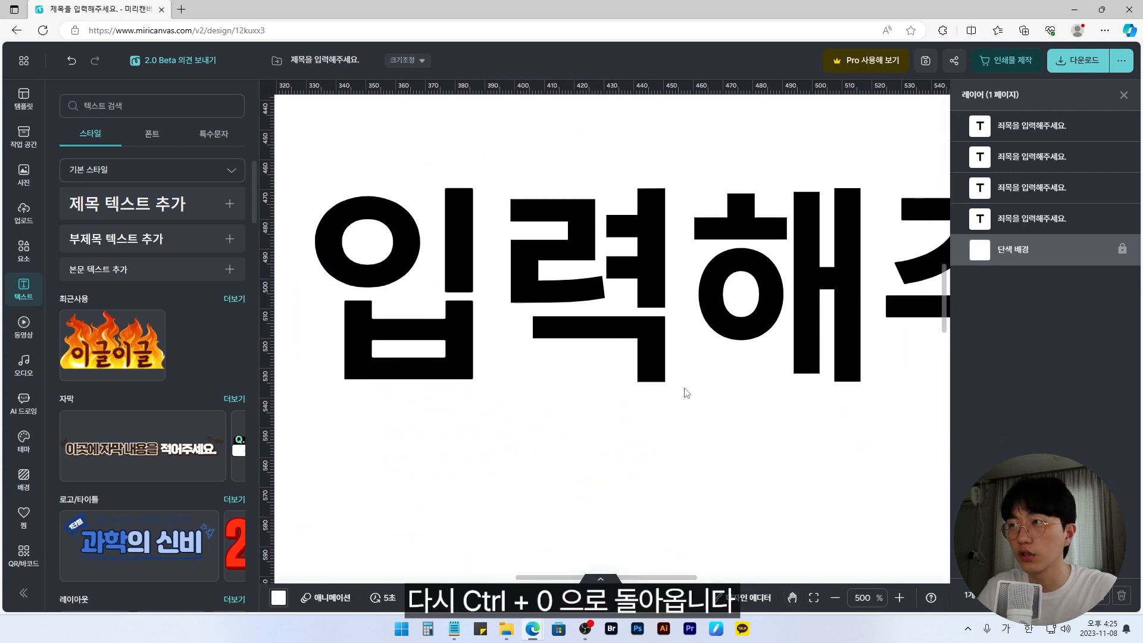
{"action": "key", "text": "ctrl+0"}
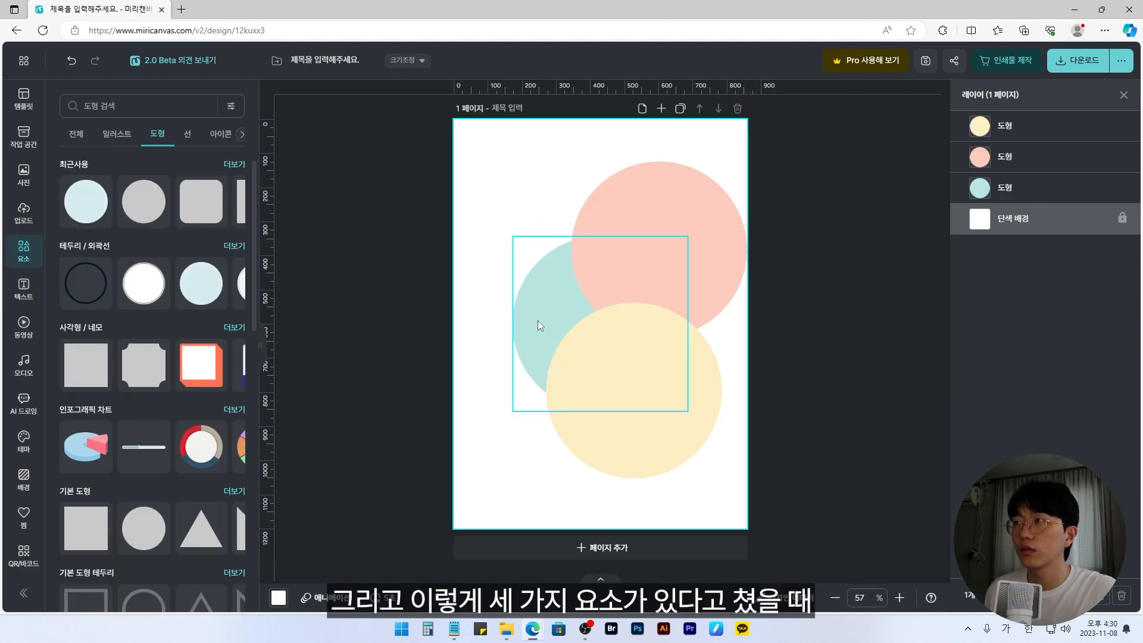
Step: Bring the mint circle forward above the pink and yellow circles and send it back behind both, going through the cycle twice
{"action": "left_click_drag", "start_coordinate": [538, 320], "coordinate": [507, 274]}
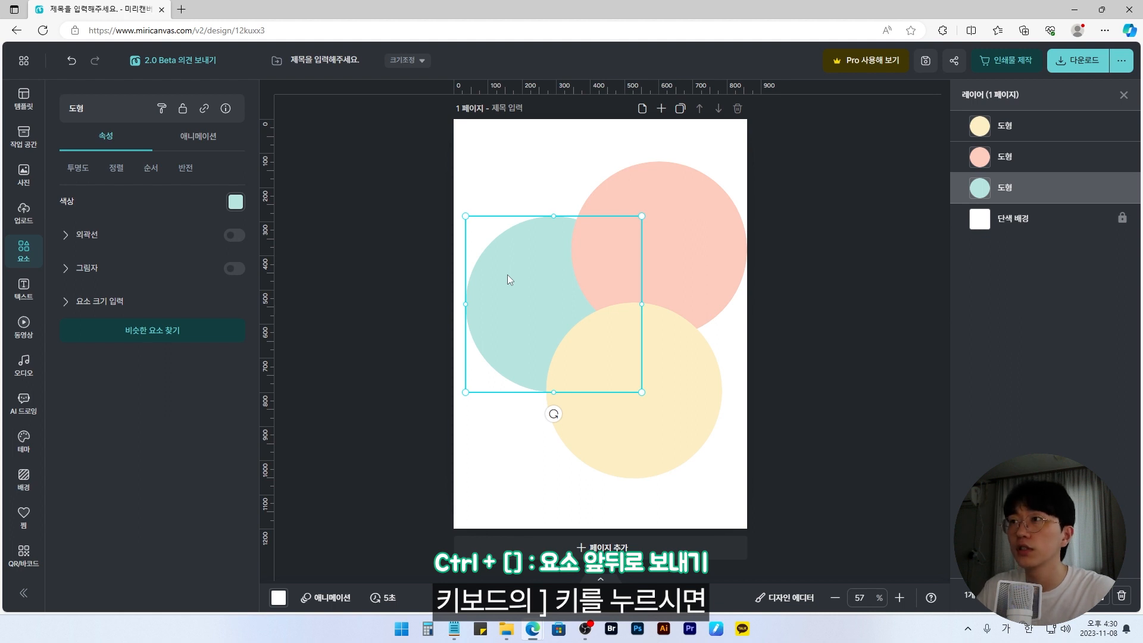
{"action": "key", "text": "ctrl+bracketright"}
{"action": "key", "text": "ctrl+bracketright"}
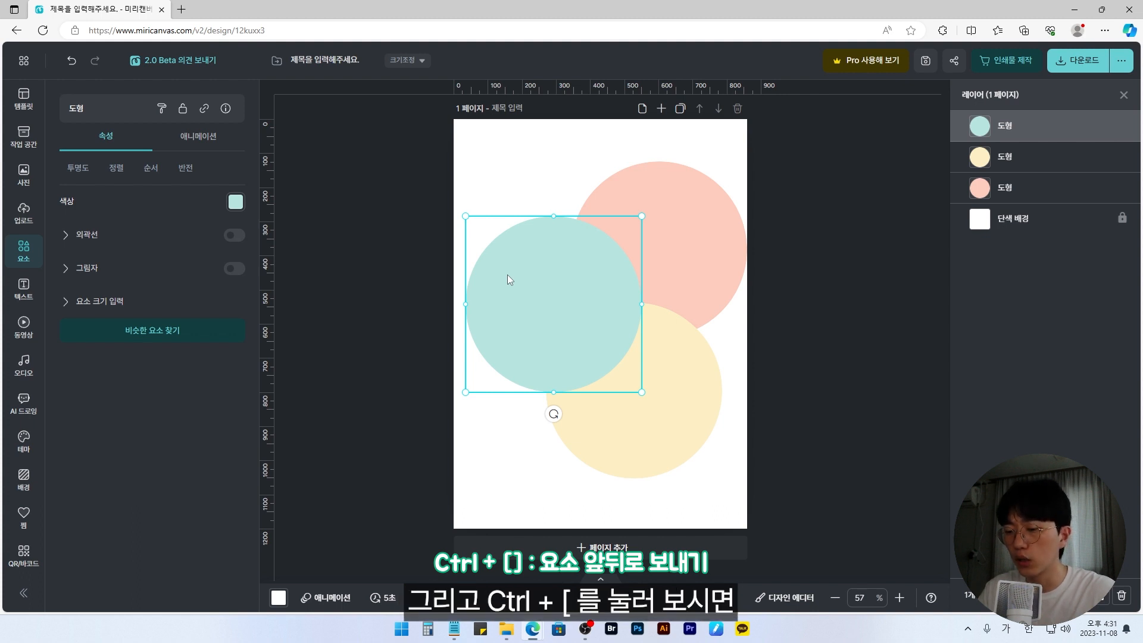
{"action": "key", "text": "ctrl+bracketleft"}
{"action": "key", "text": "ctrl+bracketleft"}
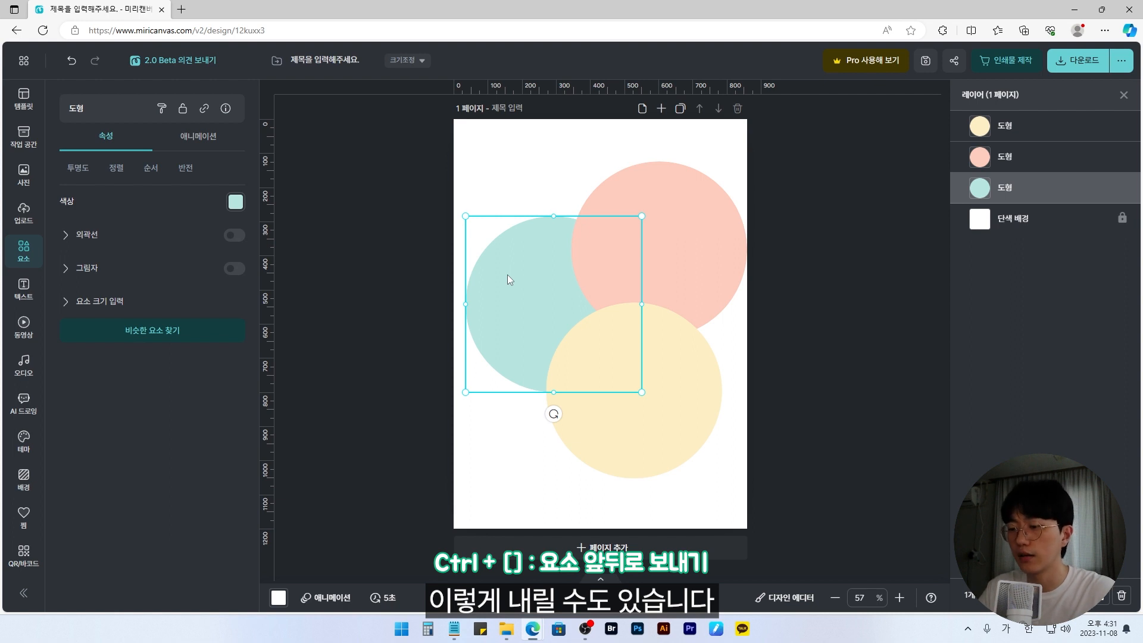
{"action": "key", "text": "ctrl+bracketright"}
{"action": "key", "text": "ctrl+bracketright"}
{"action": "key", "text": "ctrl+bracketleft"}
{"action": "key", "text": "ctrl+bracketleft"}
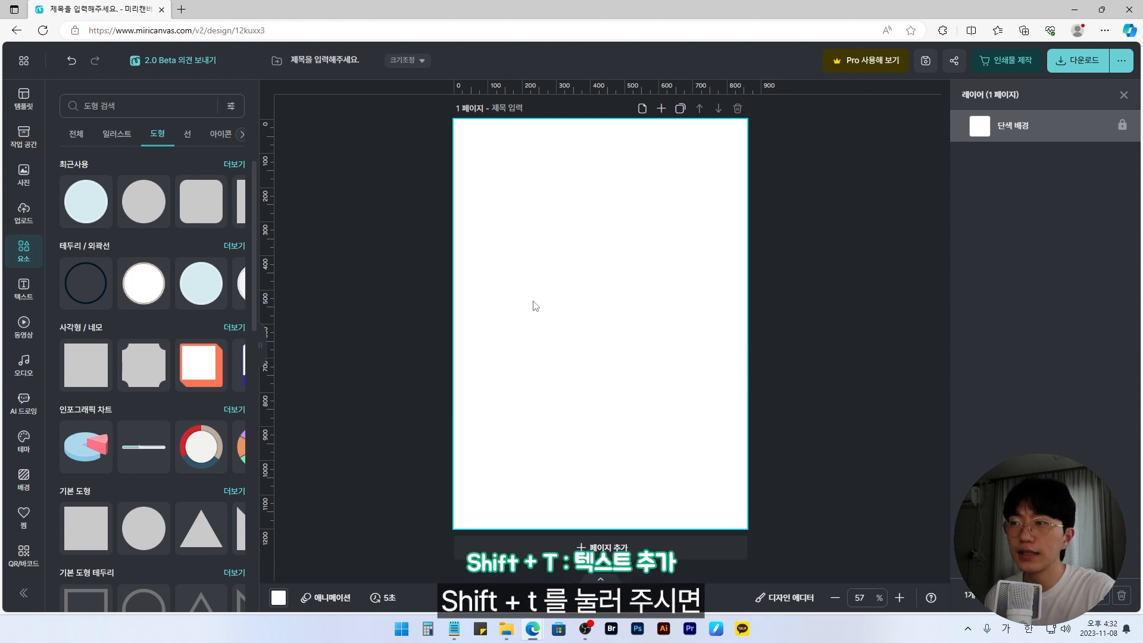
Step: Add four default body texts near the middle of the blank page and move the last one up and to the right
{"action": "key", "text": "shift+t"}
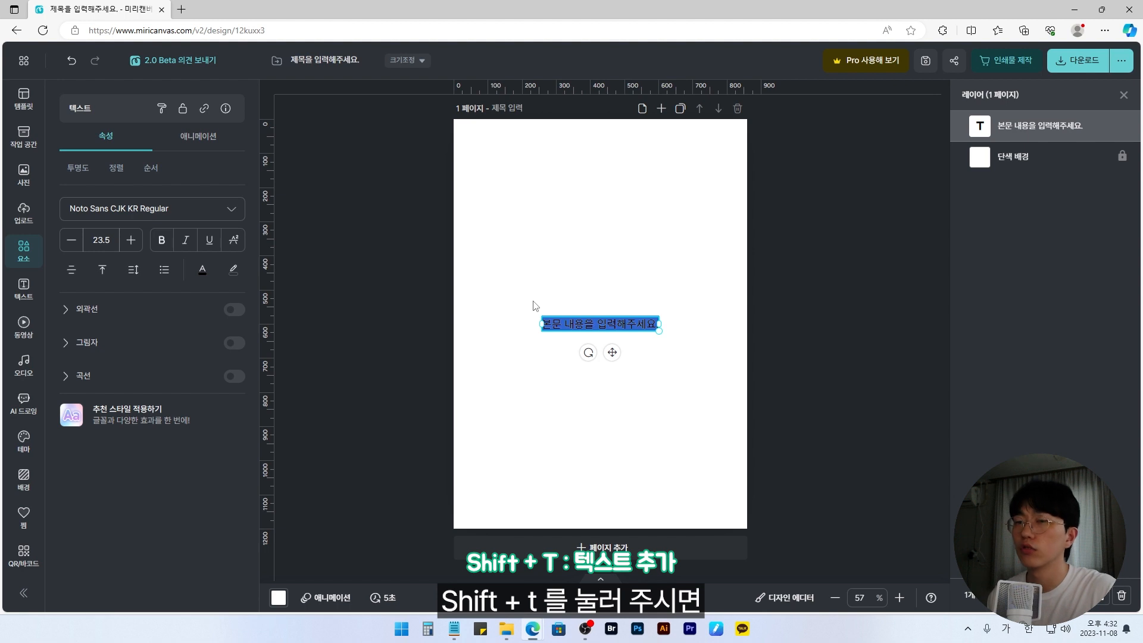
{"action": "left_click", "coordinate": [584, 395]}
{"action": "key", "text": "shift+t"}
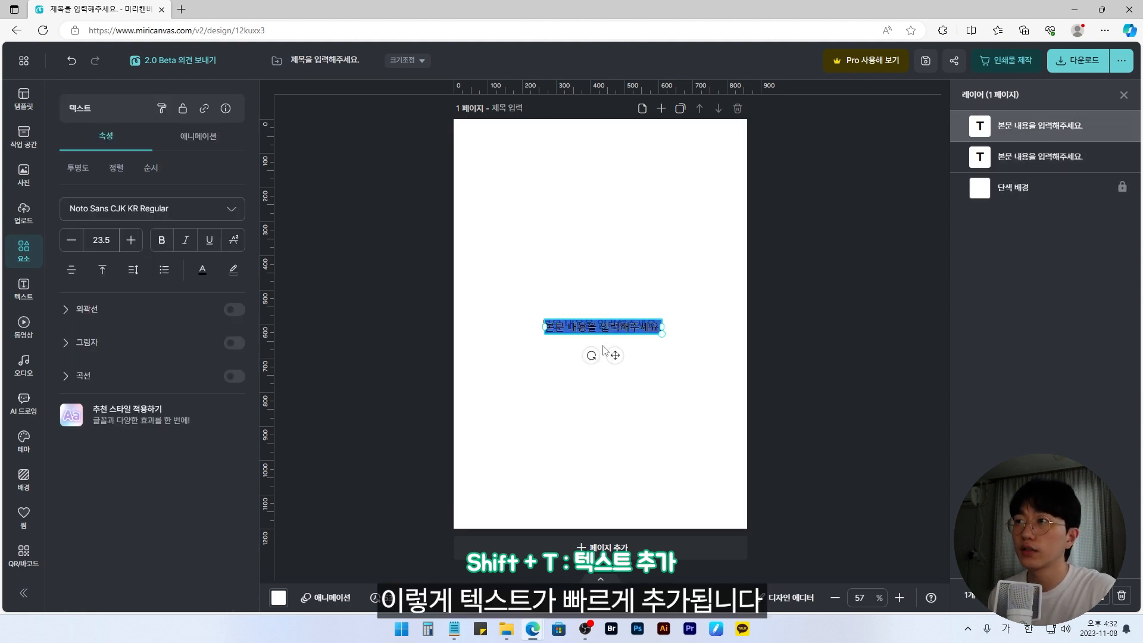
{"action": "left_click", "coordinate": [634, 345]}
{"action": "key", "text": "shift+t"}
{"action": "left_click", "coordinate": [647, 297]}
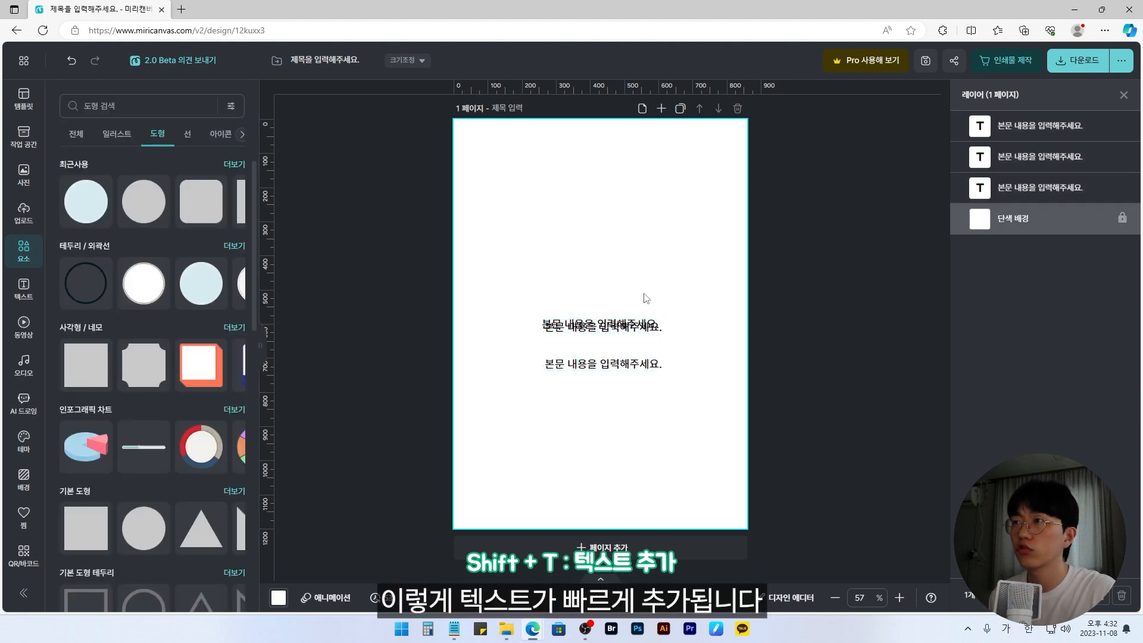
{"action": "key", "text": "shift+t"}
{"action": "left_click_drag", "start_coordinate": [628, 333], "coordinate": [669, 304]}
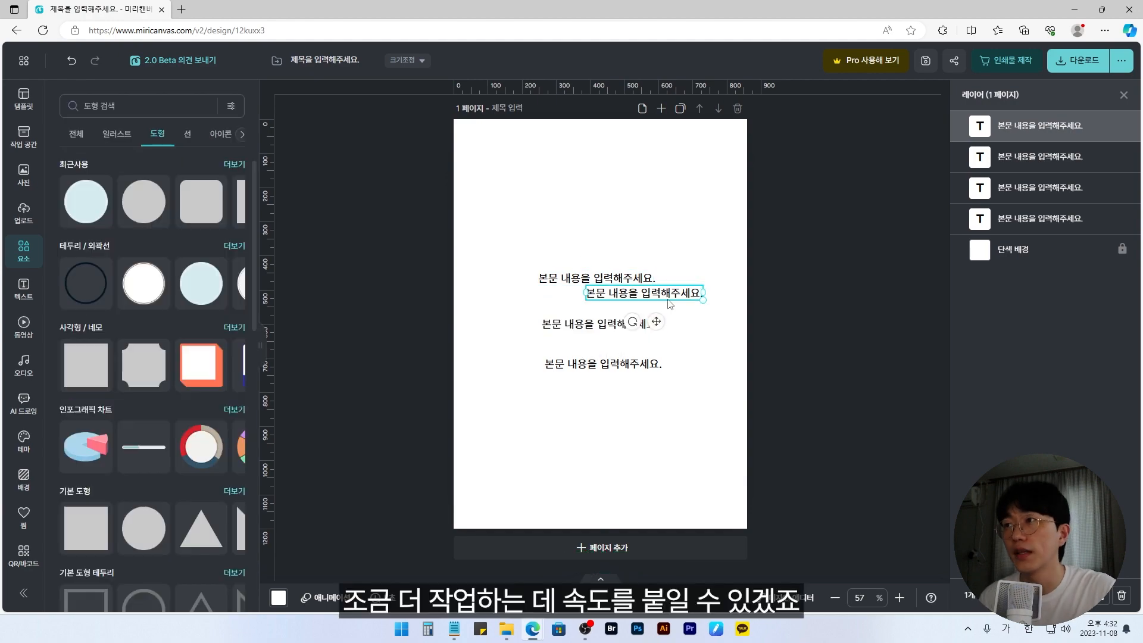